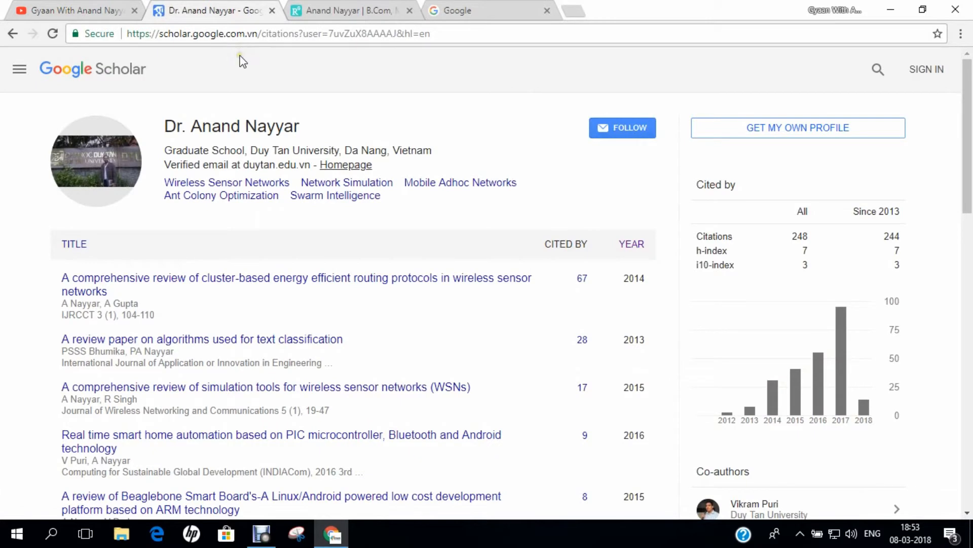
Look through the researcher's Google Scholar profile, including the name, publication list and citation figures
drag(163, 127, 313, 137)
scroll(451, 323, down, 6)
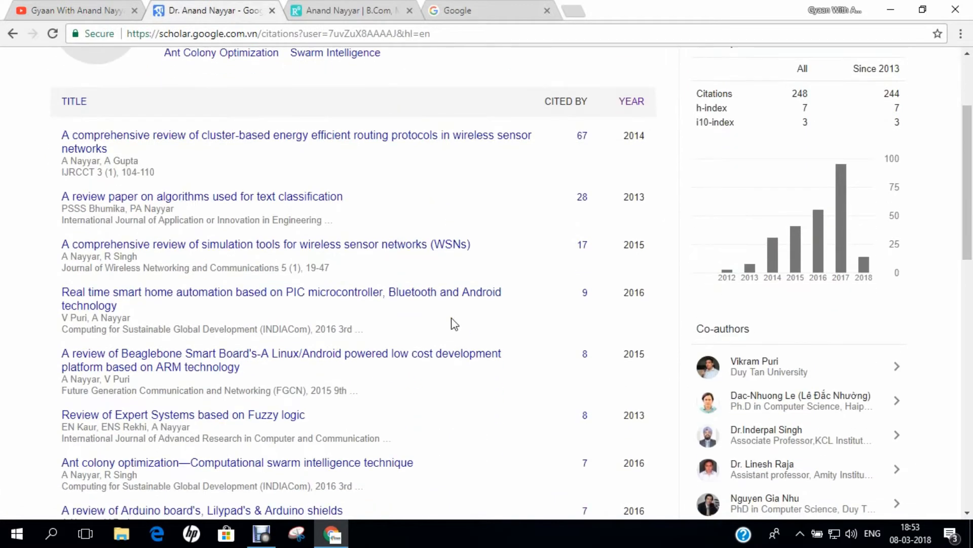
scroll(450, 320, up, 3)
scroll(449, 312, up, 3)
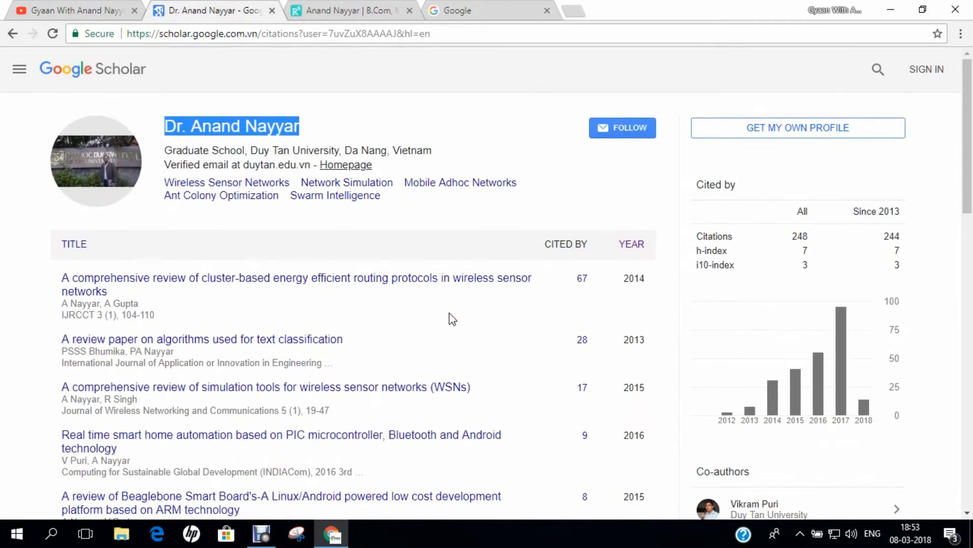
Switch to the ResearchGate profile and review its header, introduction and skills sections
click(345, 8)
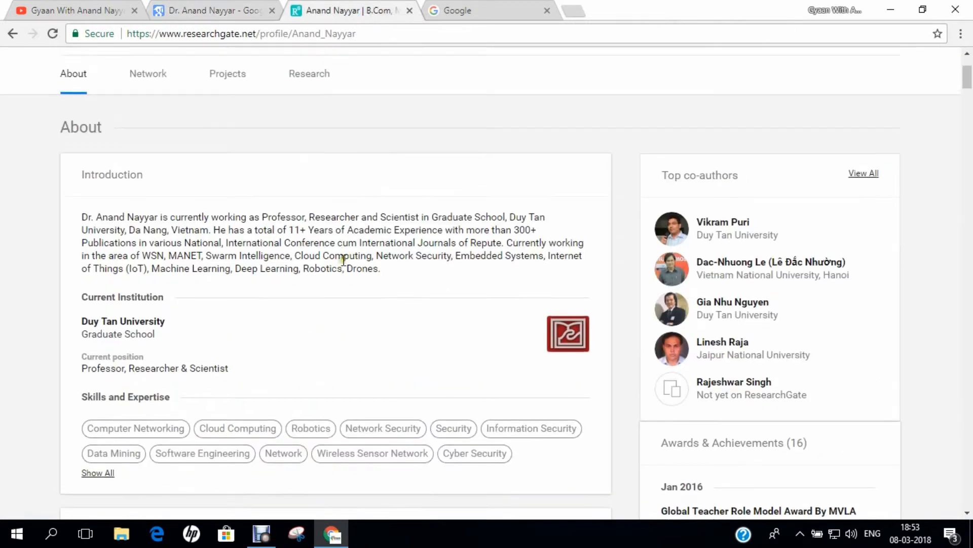
scroll(340, 236, up, 3)
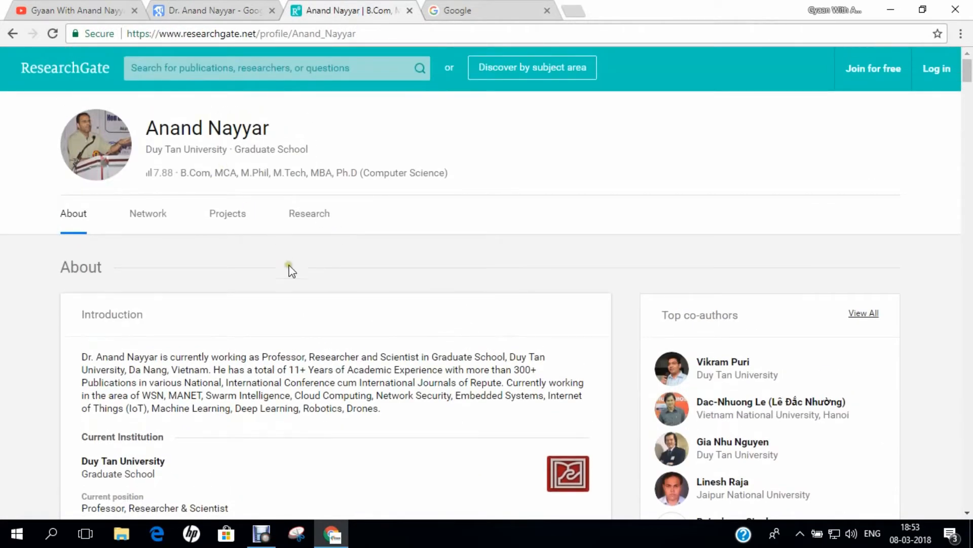
scroll(290, 269, down, 2)
scroll(293, 274, down, 2)
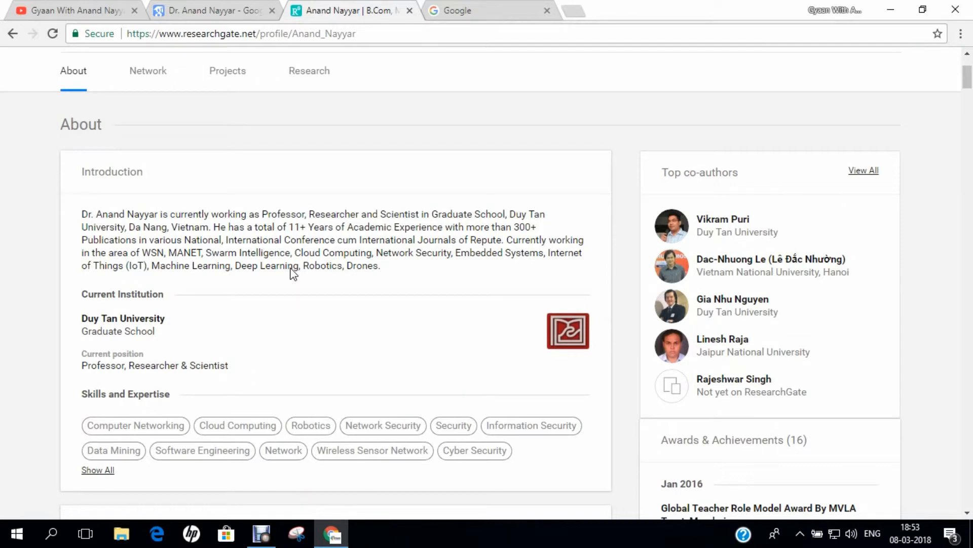
scroll(293, 274, up, 3)
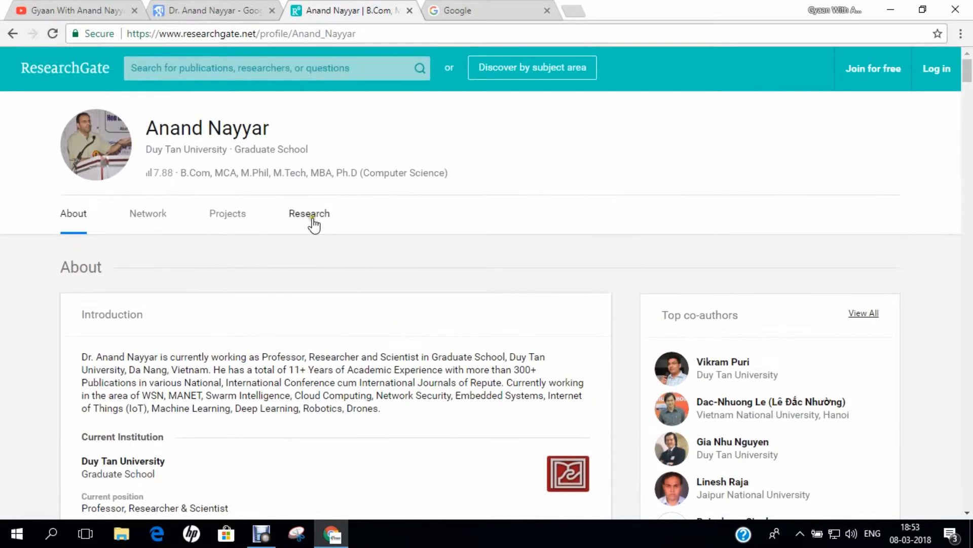
Search Google for the researcher's full name and look through the first page of results
click(463, 10)
text(A)
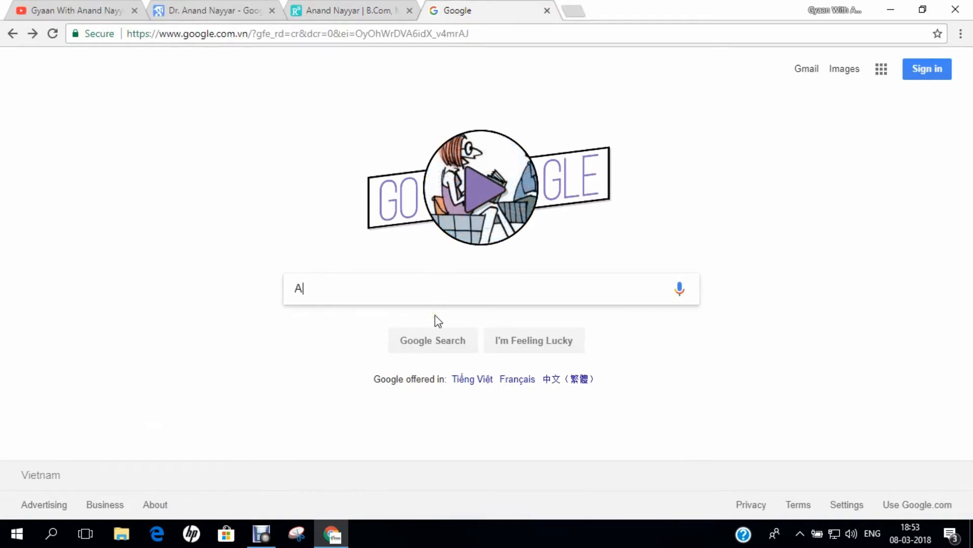
text(Nand Nayyar)
key(Return)
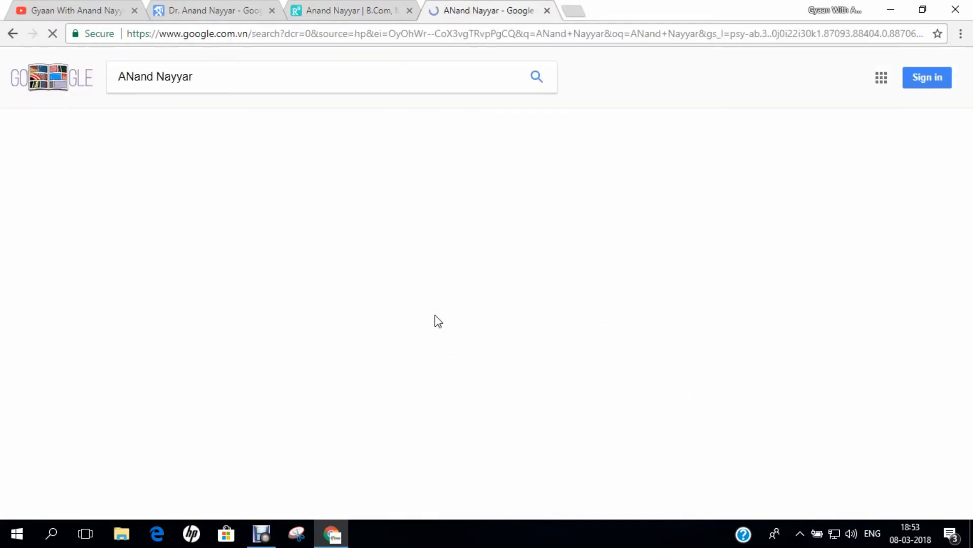
scroll(393, 304, down, 10)
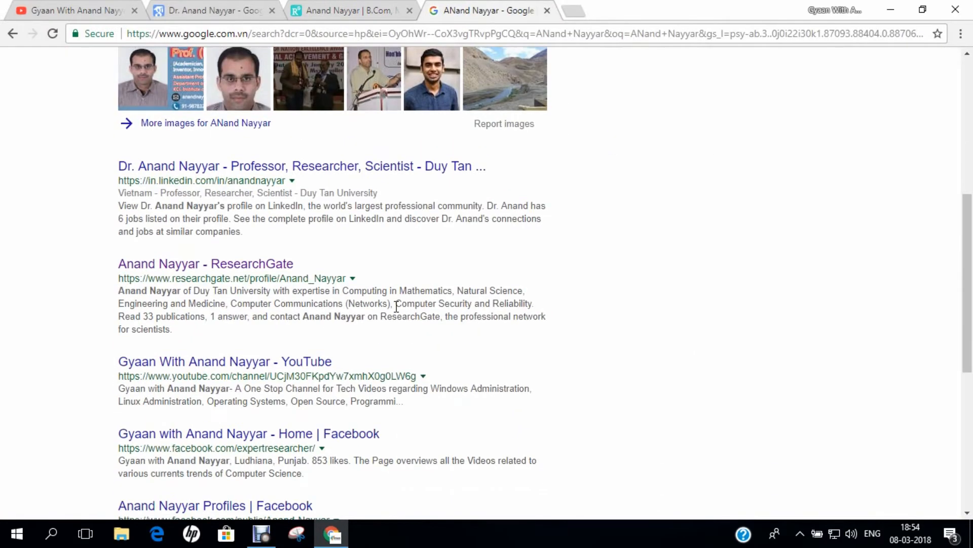
scroll(396, 306, down, 3)
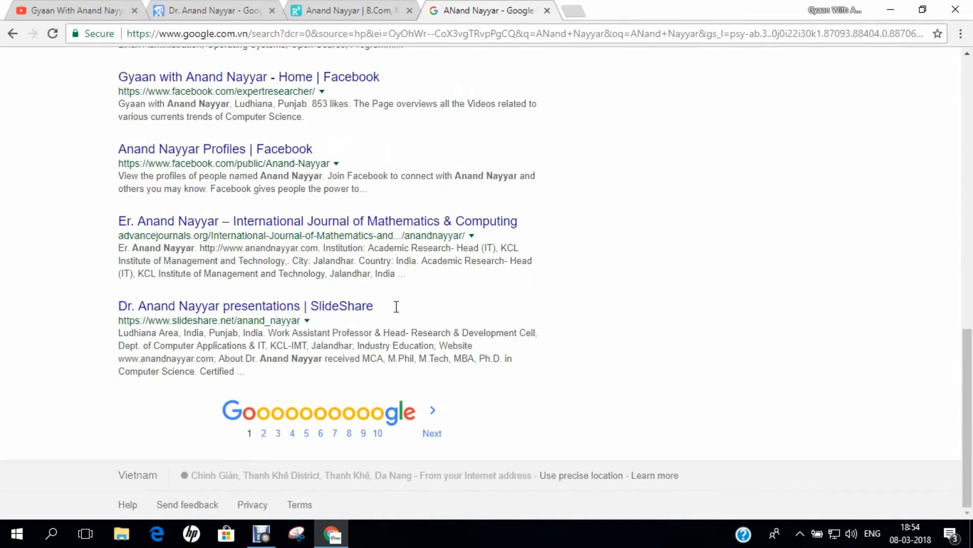
scroll(396, 306, up, 13)
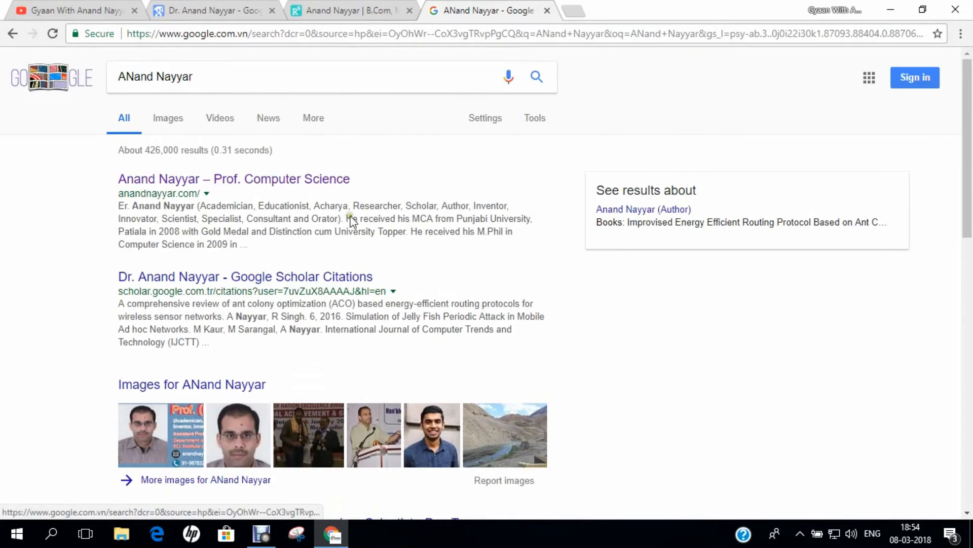
Switch to the YouTube channel's playlists page and view the playlists and channel header
click(111, 11)
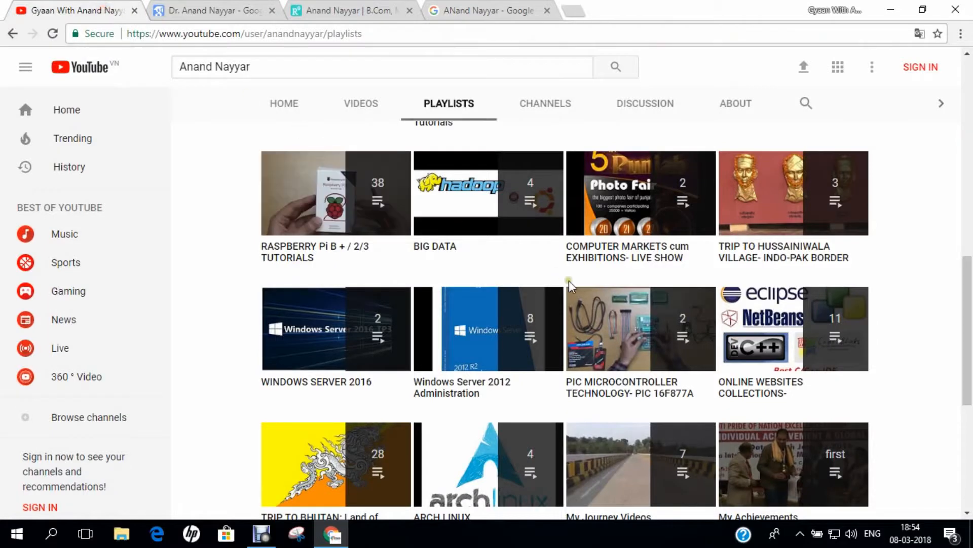
scroll(588, 302, up, 7)
scroll(588, 303, up, 4)
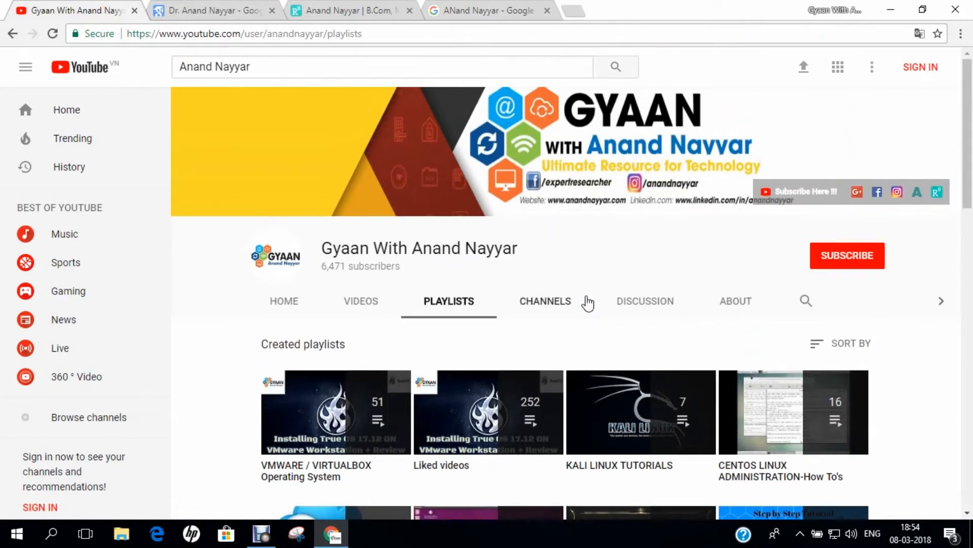
click(487, 540)
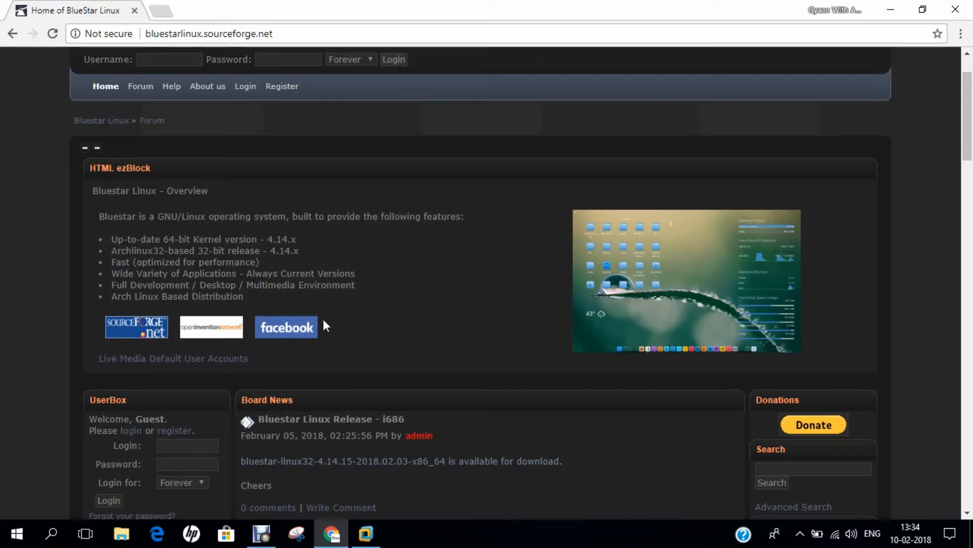
View the SourceForge download page for the Bluestar Linux i686 release from the board news, then return to the project's home page
scroll(324, 322, down, 2)
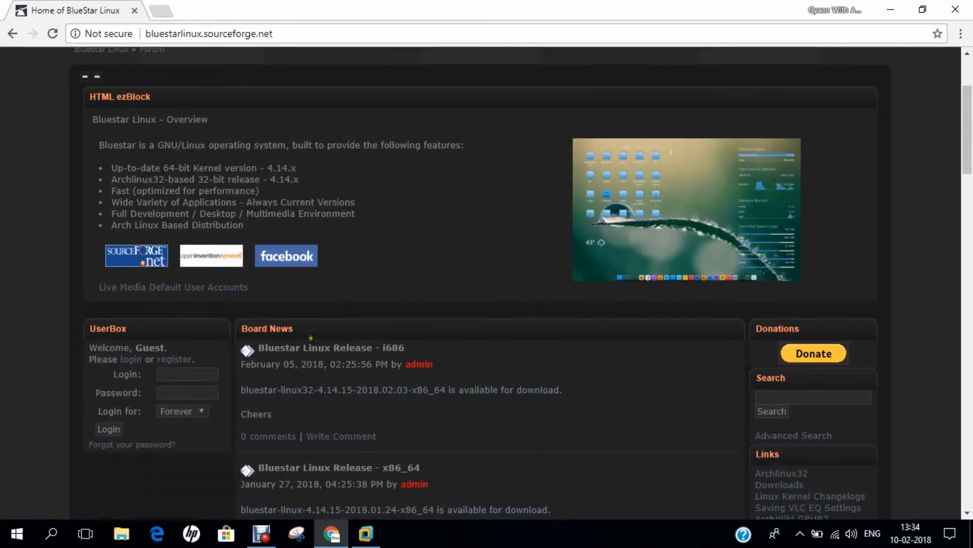
click(351, 396)
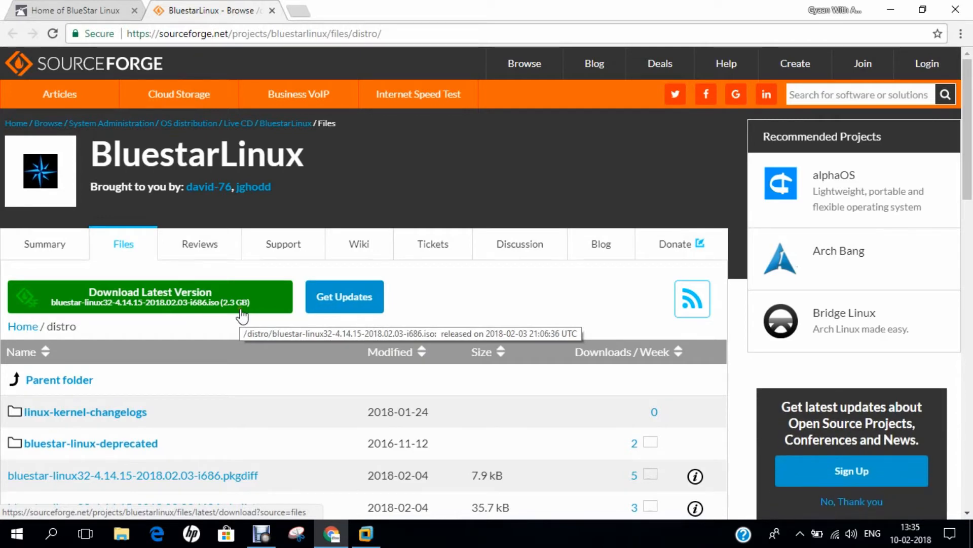
click(124, 11)
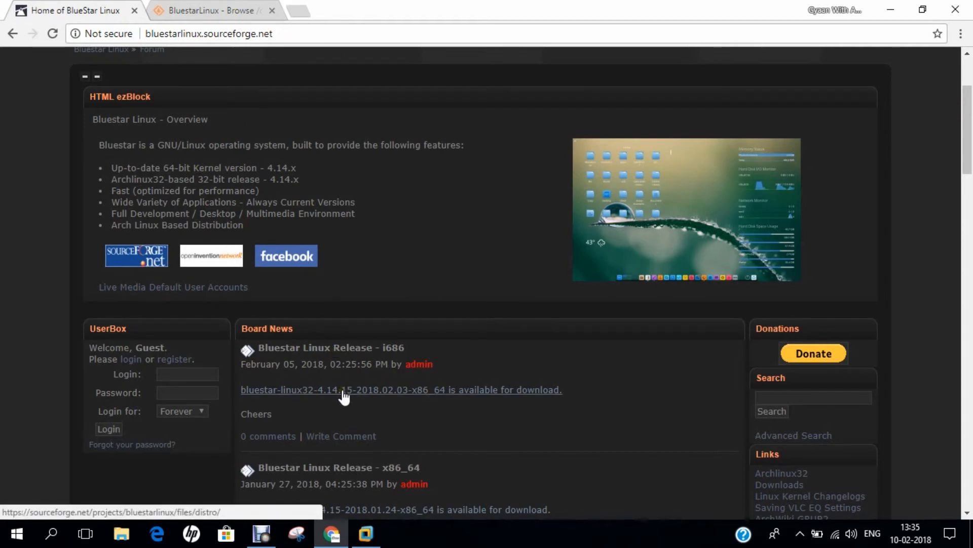
Check the file size of bluestar-linux32-4.14.15-2018.02.03-i686.iso in the desktop's OPERATING SYSTEMS folder, then put the folder window away
key(super+d)
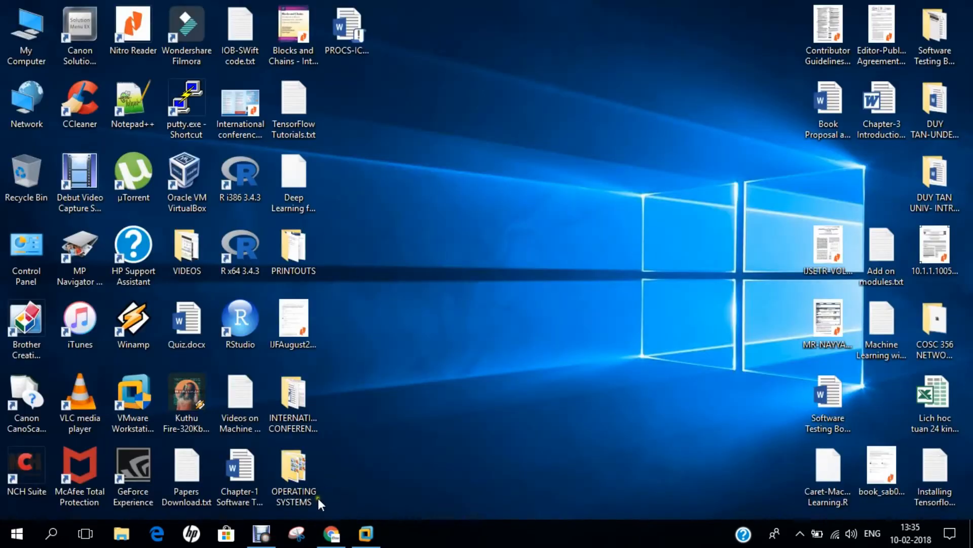
double_click(309, 492)
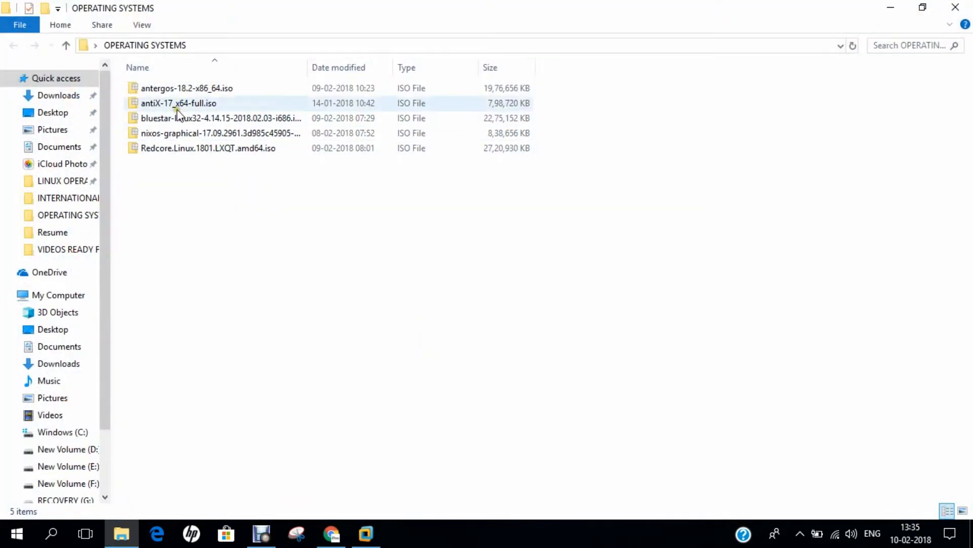
right_click(173, 118)
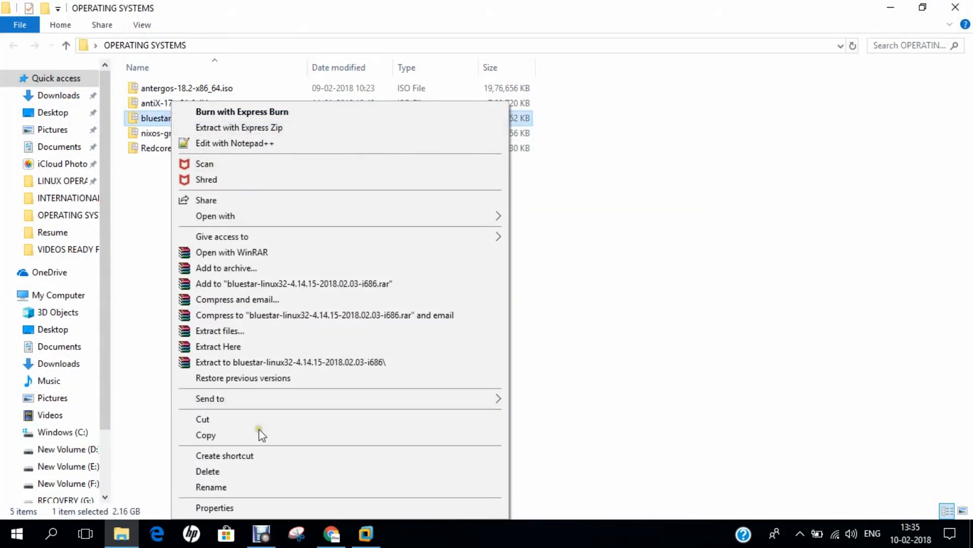
click(245, 507)
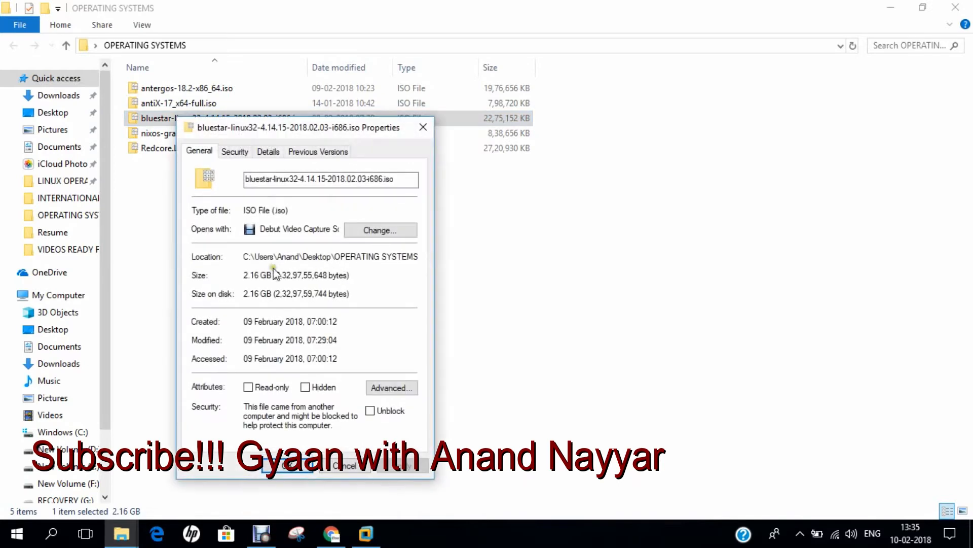
drag(243, 275, 266, 279)
click(307, 470)
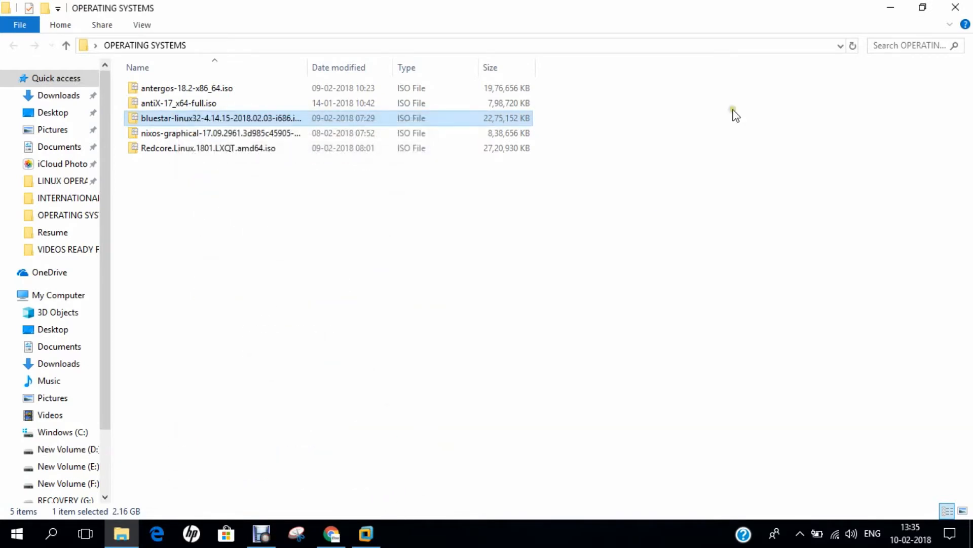
click(889, 7)
Switch to VMware Workstation and check its version in the product information
click(369, 540)
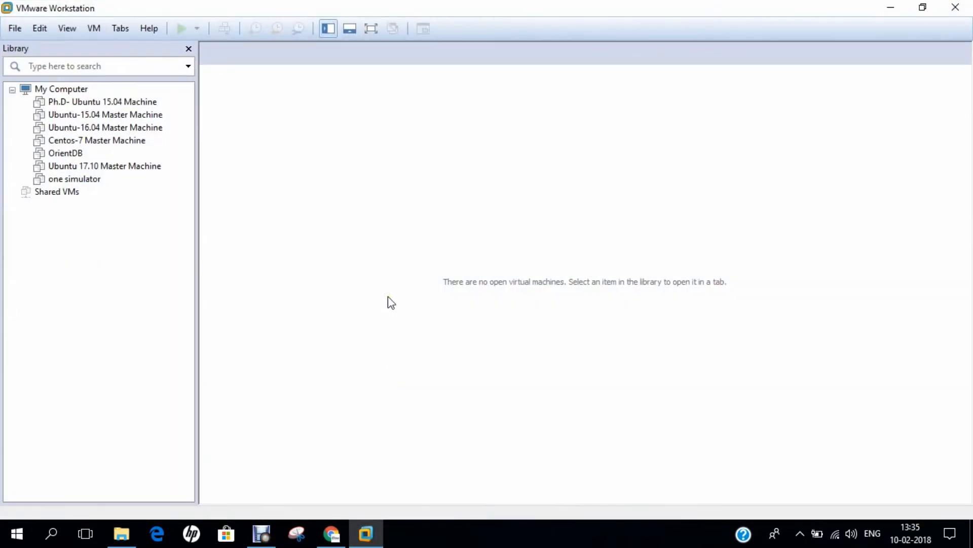
click(147, 28)
click(185, 178)
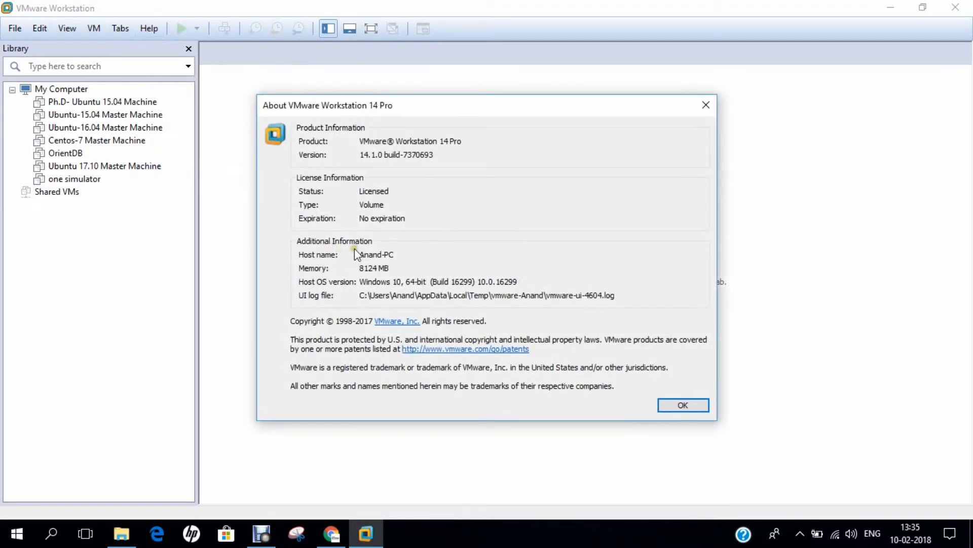
drag(363, 156, 384, 157)
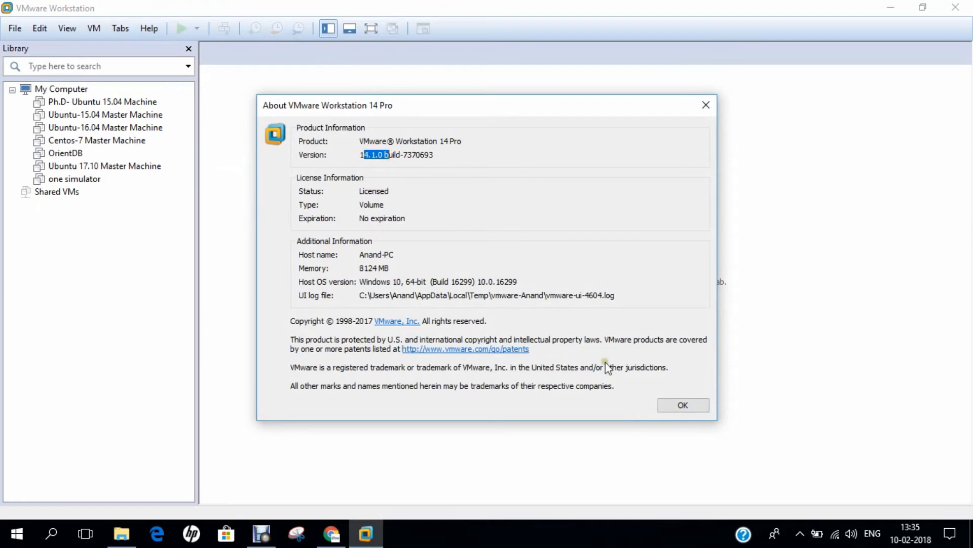
click(678, 401)
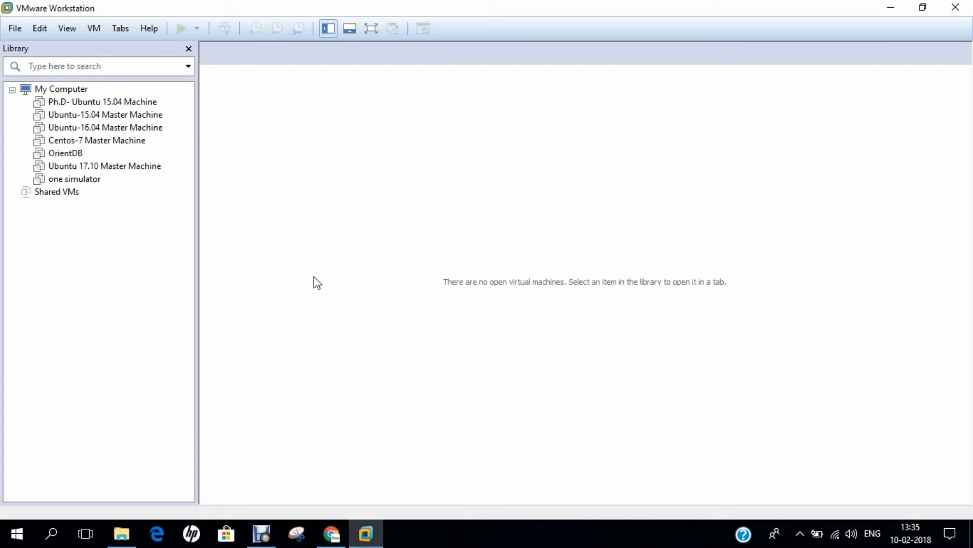
Start a new virtual machine with the Typical configuration and the "I will install the operating system later" option
click(18, 32)
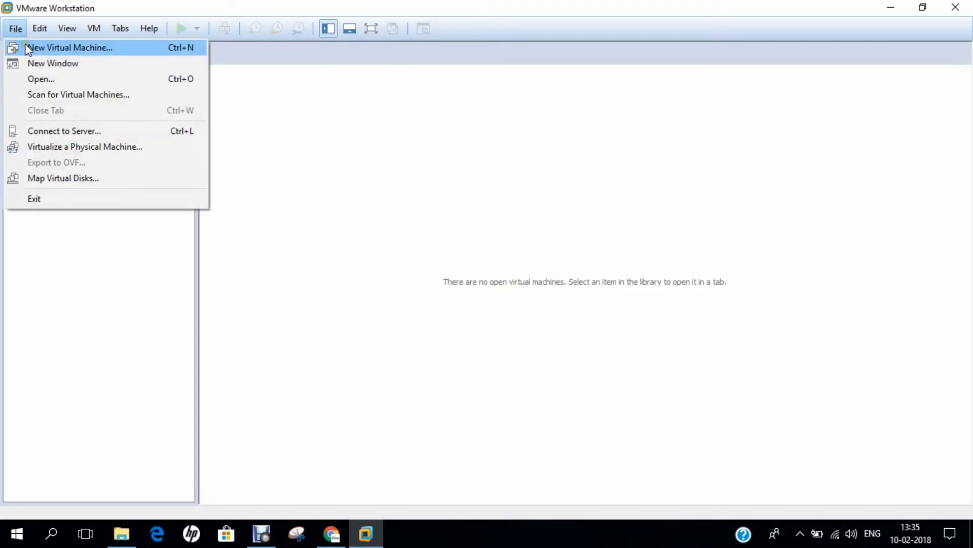
click(29, 47)
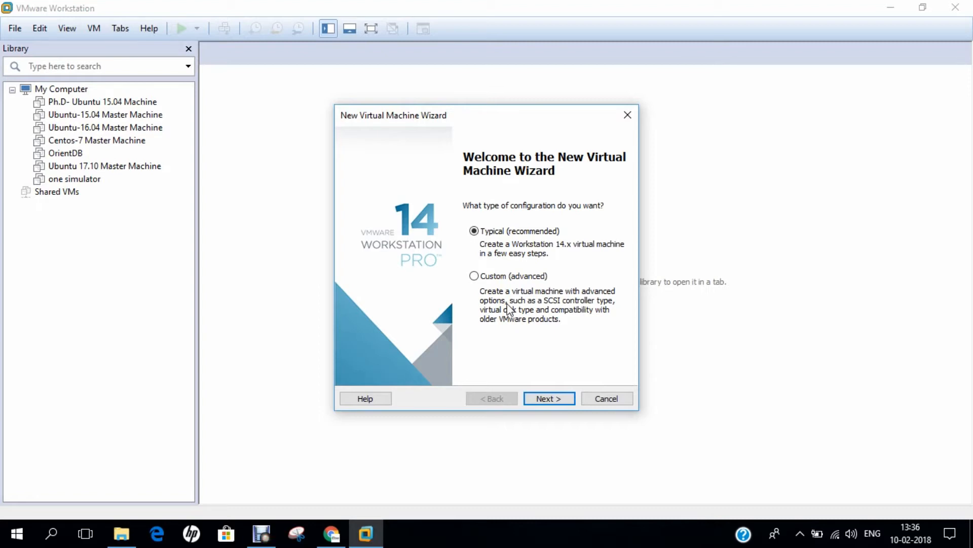
click(555, 396)
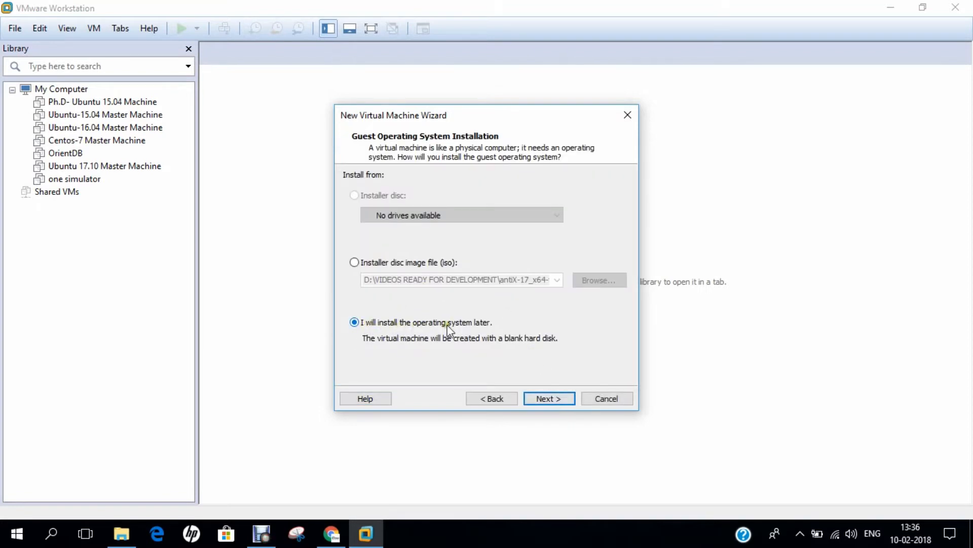
click(559, 400)
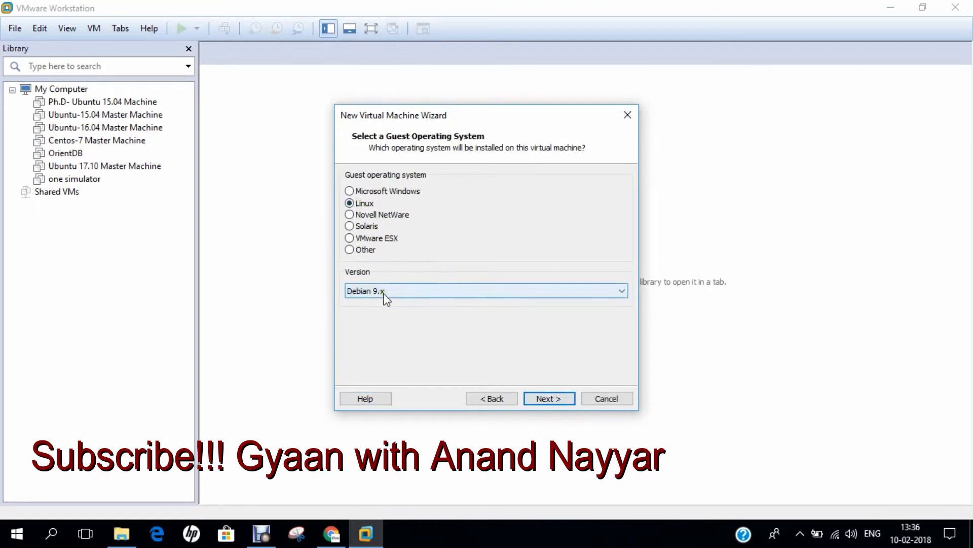
Set the guest operating system to Linux, version "Other Linux 4.x or later kernel", and continue to naming
click(385, 294)
scroll(409, 235, down, 6)
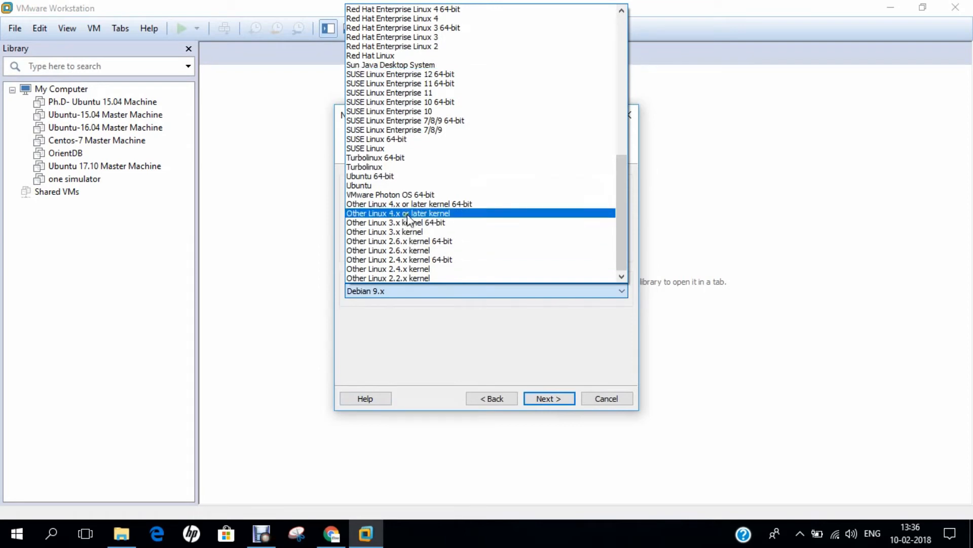
click(410, 214)
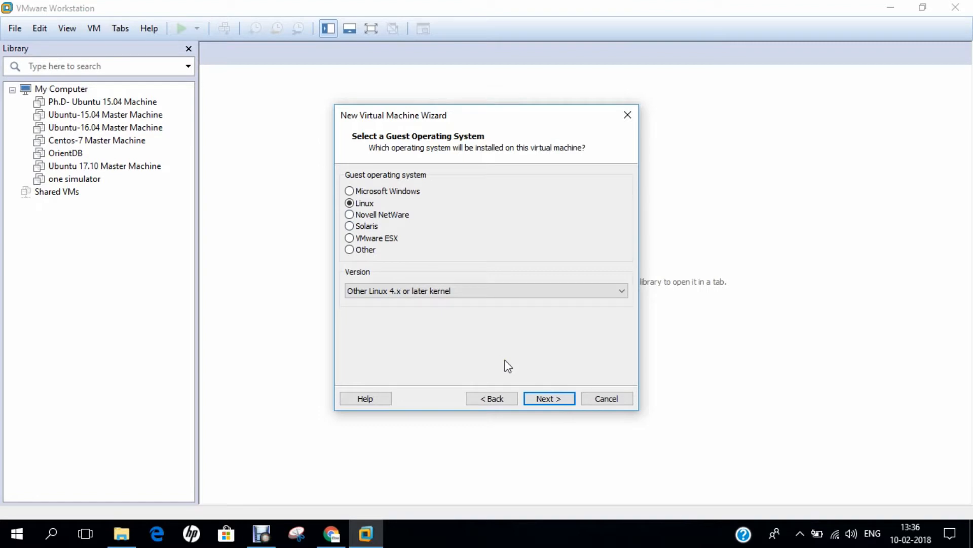
click(544, 399)
Name the virtual machine "Bluestar Linux 2018", keep the matching folder under E:\VIRTUAL MACHINES, and continue to disk capacity
text(b)
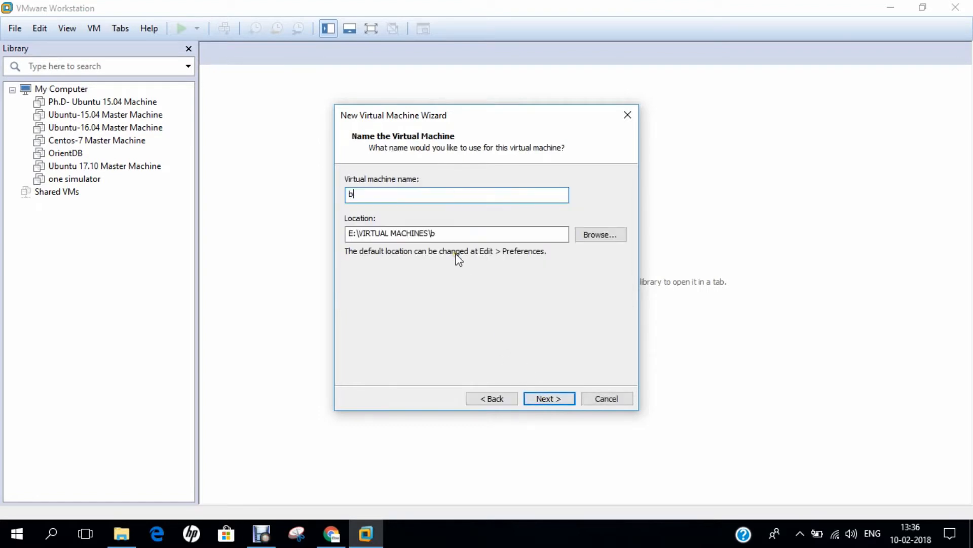
key(BackSpace)
text(bLUE)
key(BackSpace)
key(BackSpace)
key(BackSpace)
key(BackSpace)
text(Bluestar Linux)
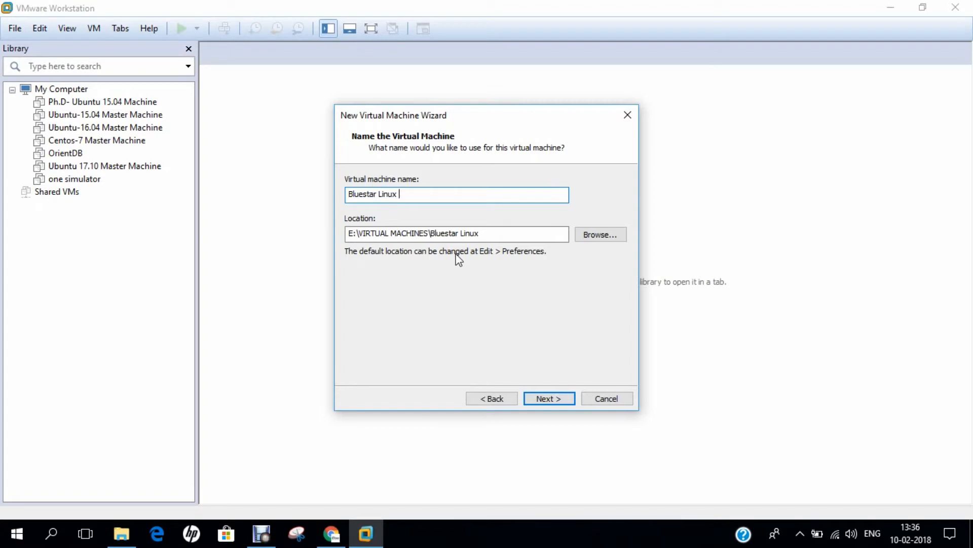
text( 2018)
click(557, 401)
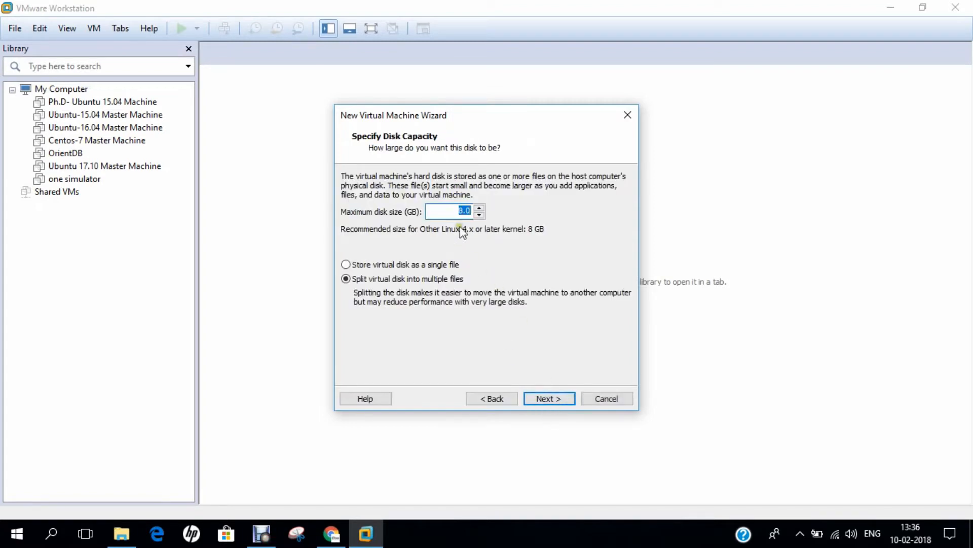
Set the maximum disk size to 30.0 GB, keep the disk split into multiple files, and open the hardware customization
text(30.0)
click(549, 400)
click(417, 319)
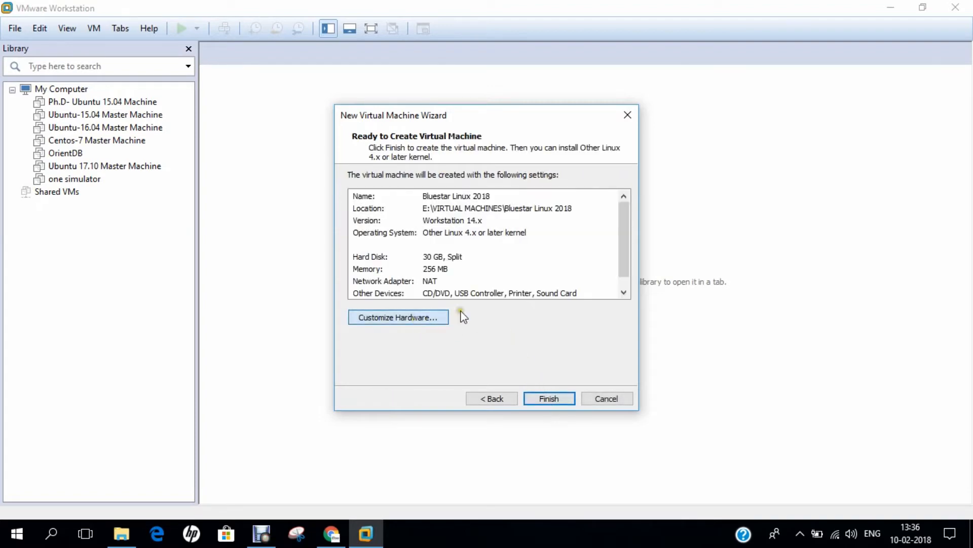
Set the virtual machine's memory to 2048 MB and its number of cores per processor to 2
drag(626, 136, 668, 140)
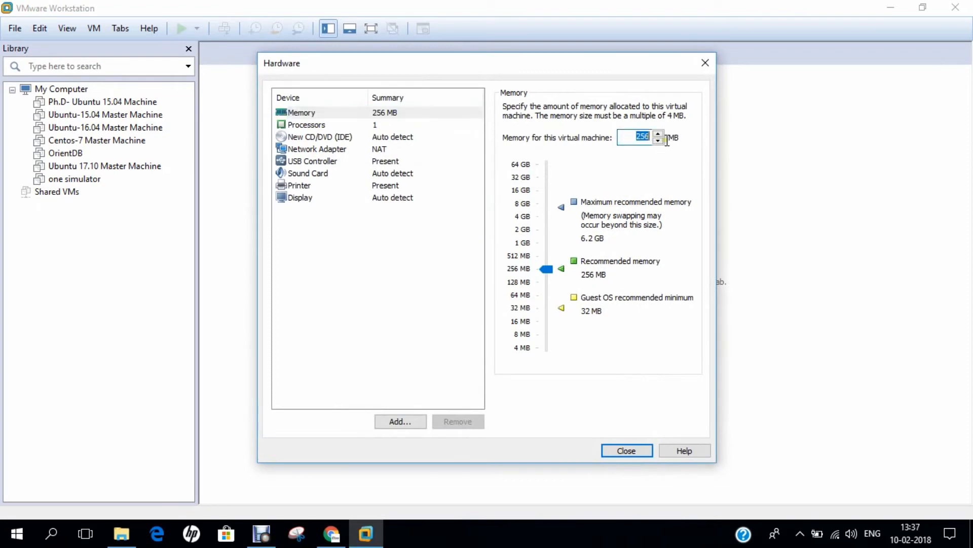
text(2048)
click(358, 125)
click(629, 126)
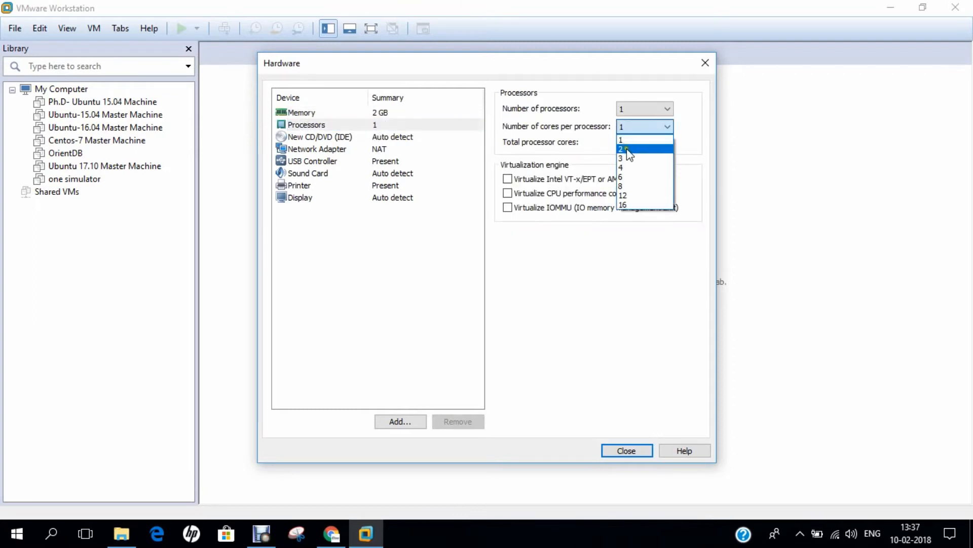
click(629, 143)
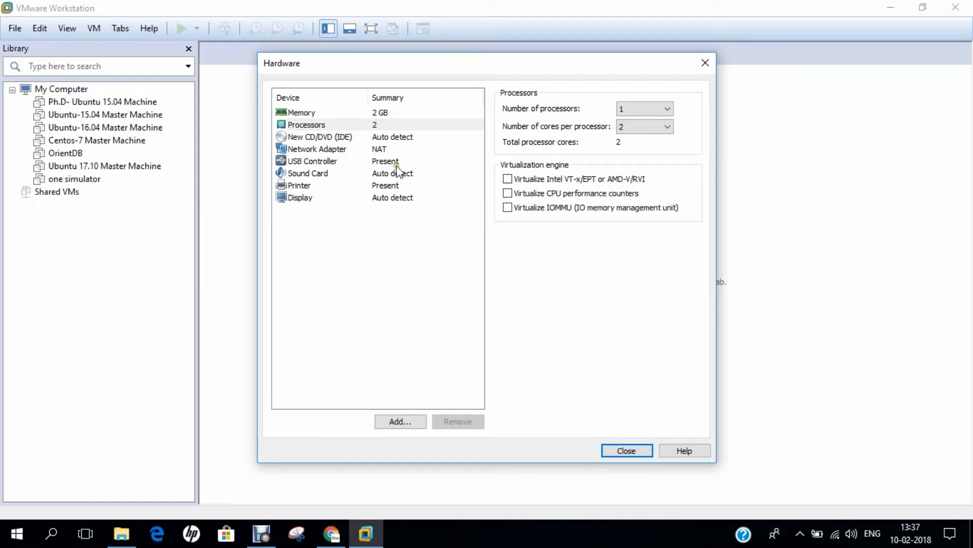
Attach bluestar-linux32-4.14.15-2018.02.03-i686.iso from Desktop\OPERATING SYSTEMS to the CD/DVD drive and close the hardware settings
click(356, 137)
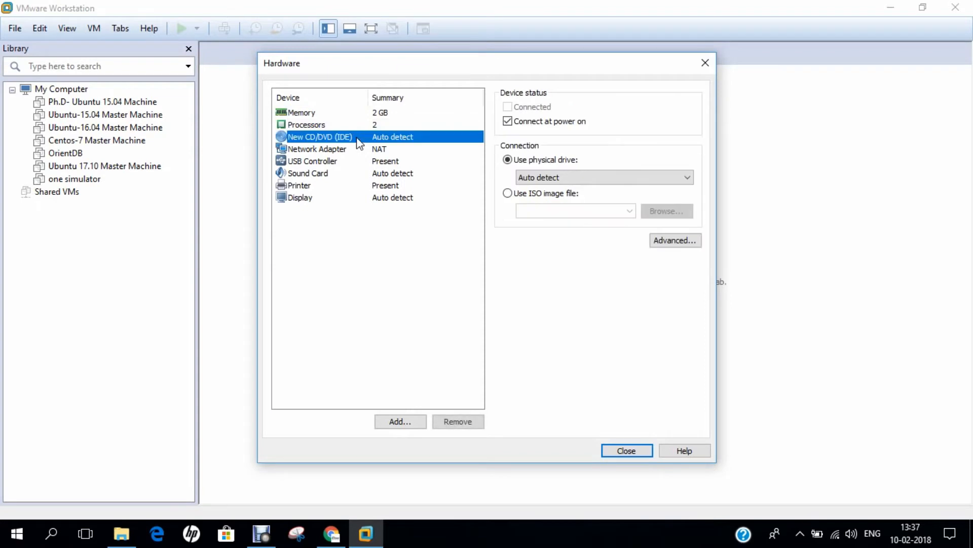
click(569, 196)
click(667, 217)
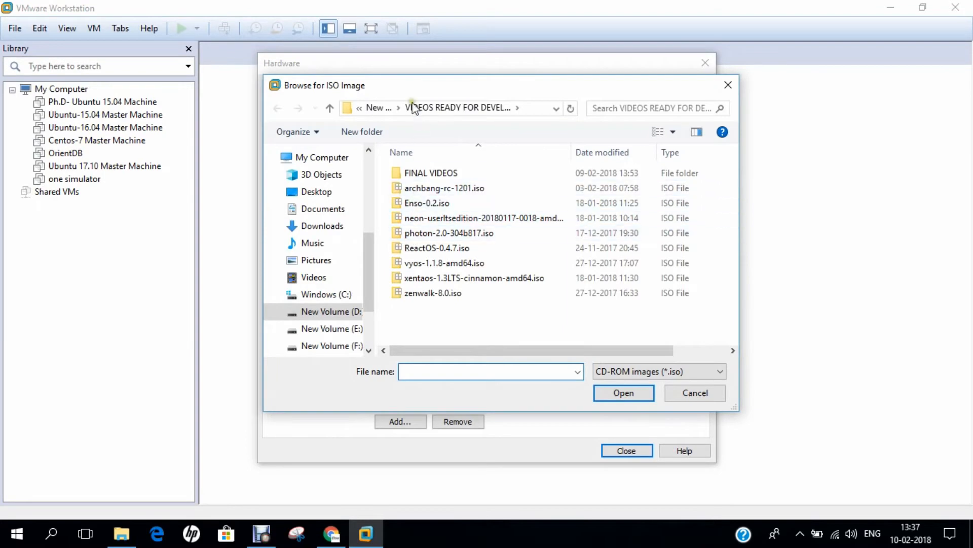
click(313, 192)
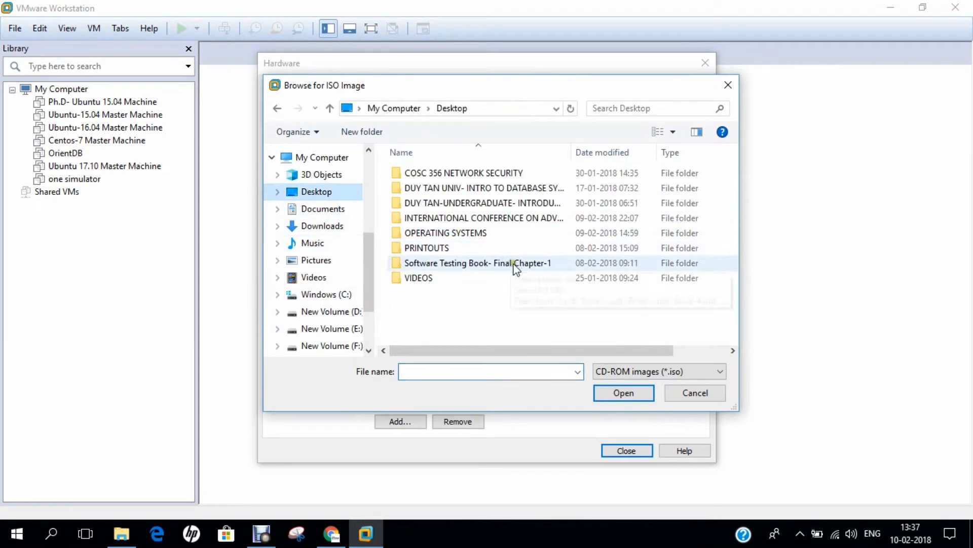
double_click(430, 233)
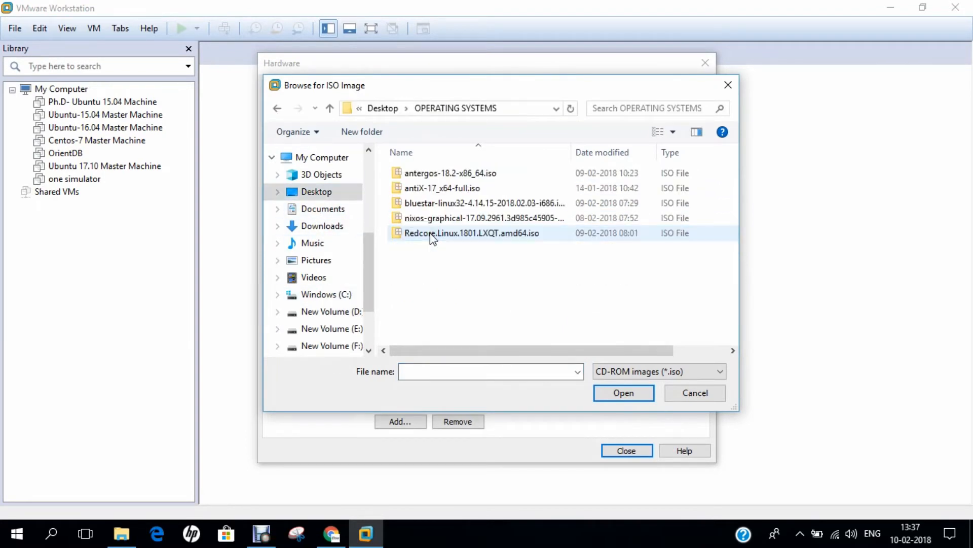
click(430, 203)
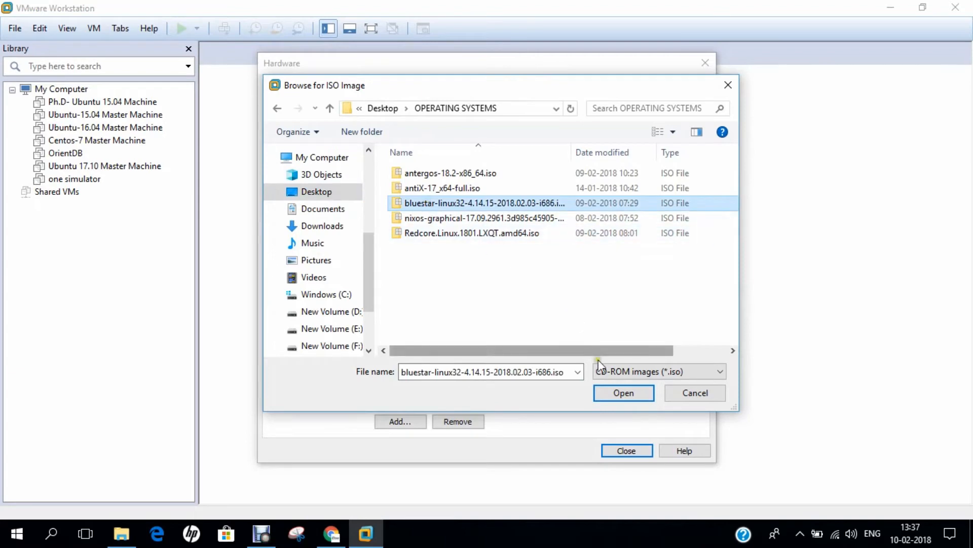
click(623, 393)
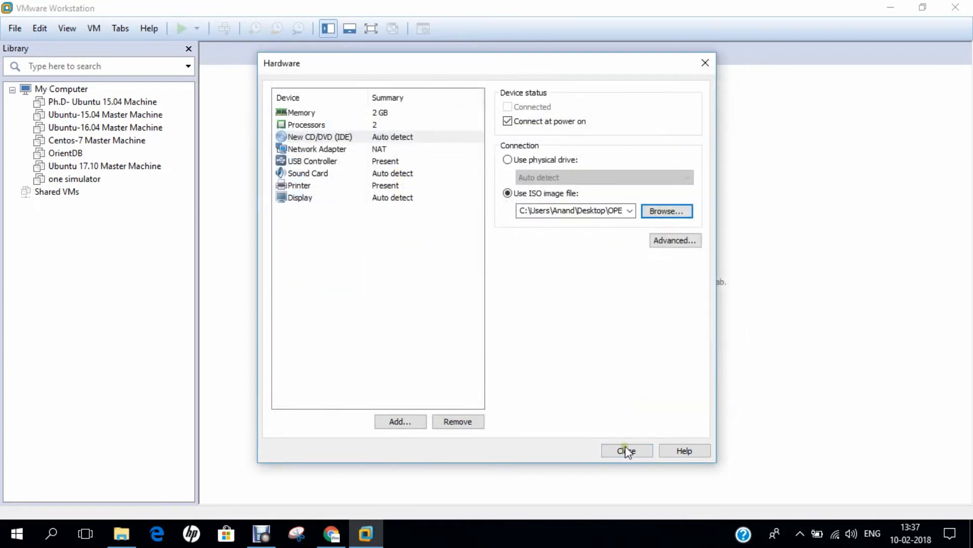
click(625, 449)
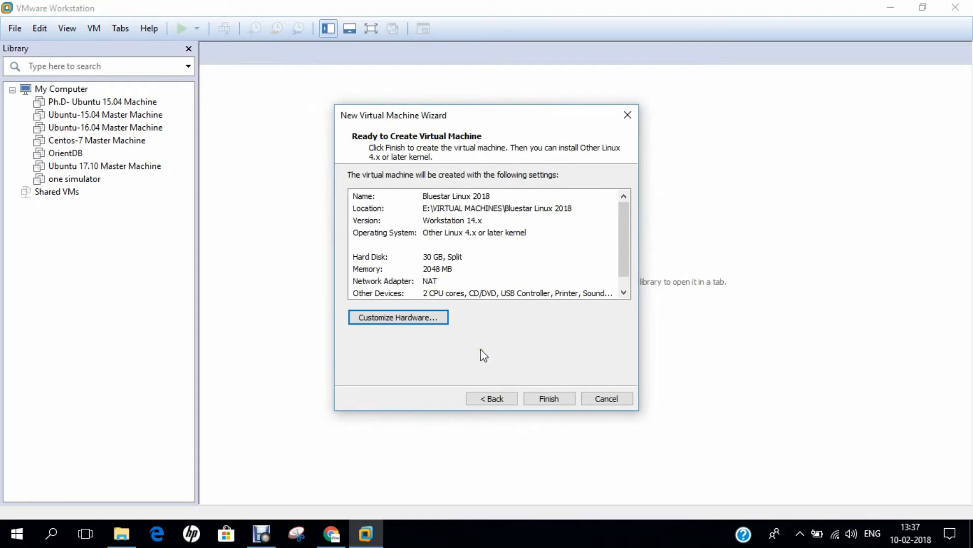
Finish creating the Bluestar Linux 2018 virtual machine and power it on in full-screen view
click(553, 400)
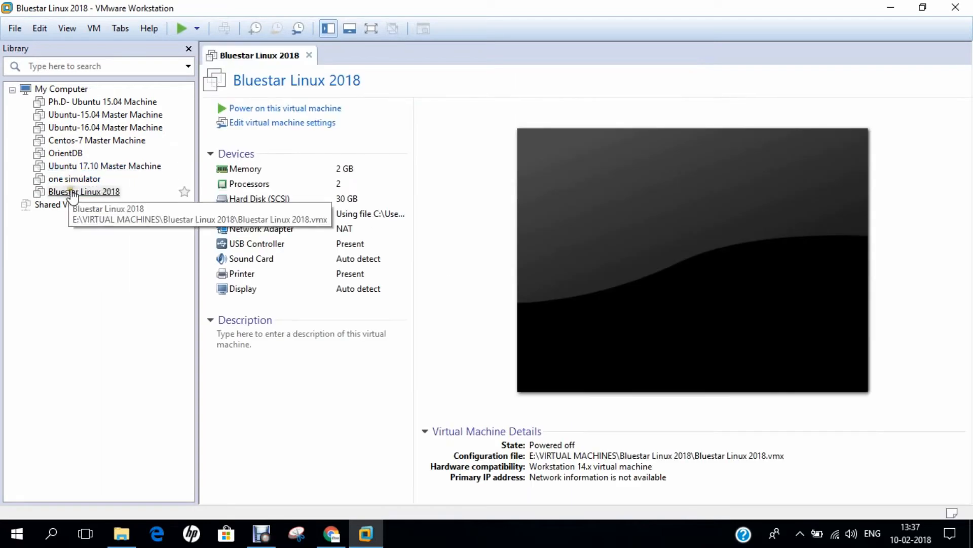
click(283, 108)
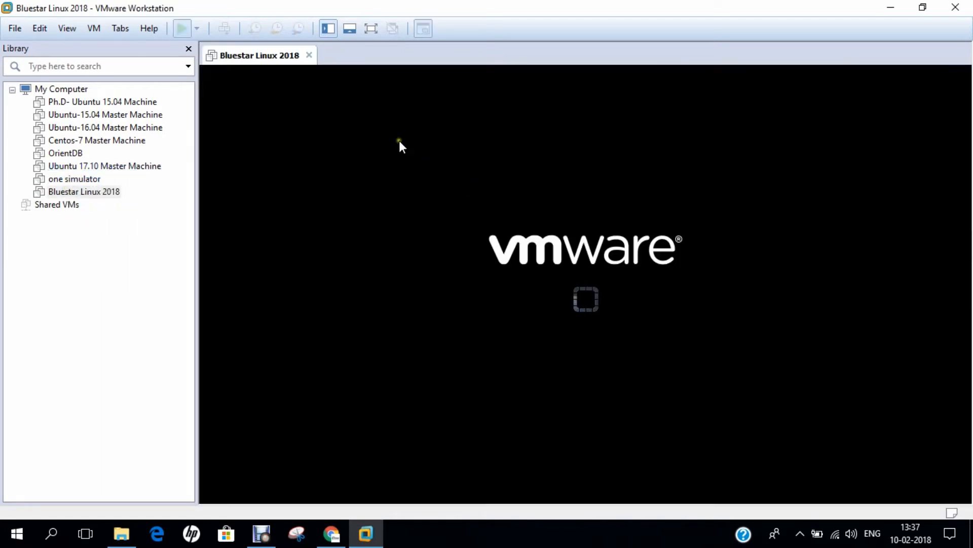
click(61, 29)
click(62, 41)
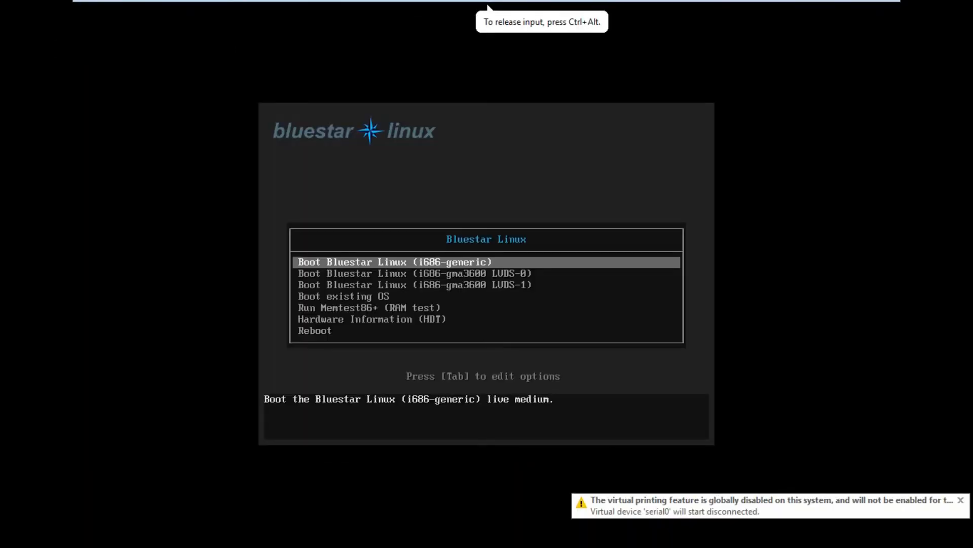
Boot the live medium with the "Boot Bluestar Linux (i686-generic)" entry
key(Down)
key(Down)
key(Up)
key(Up)
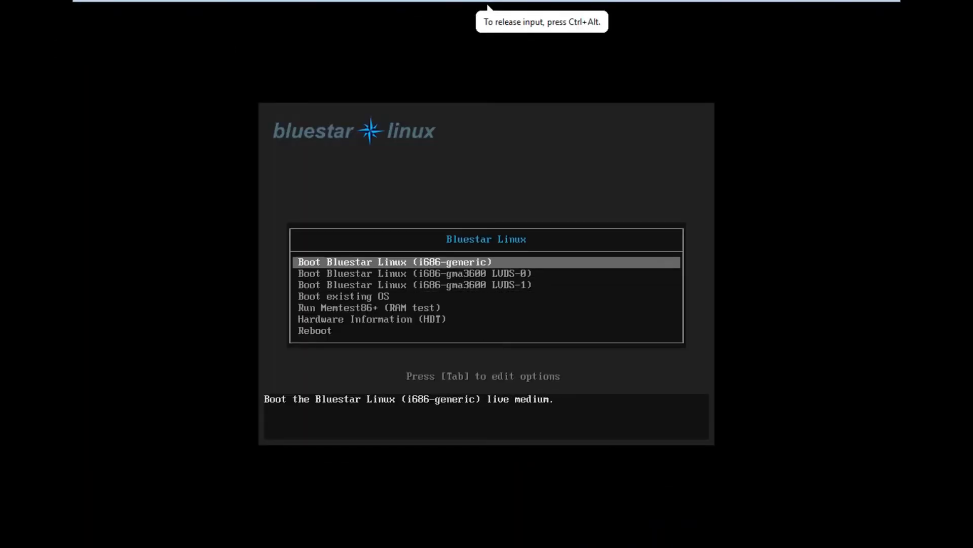
key(Down)
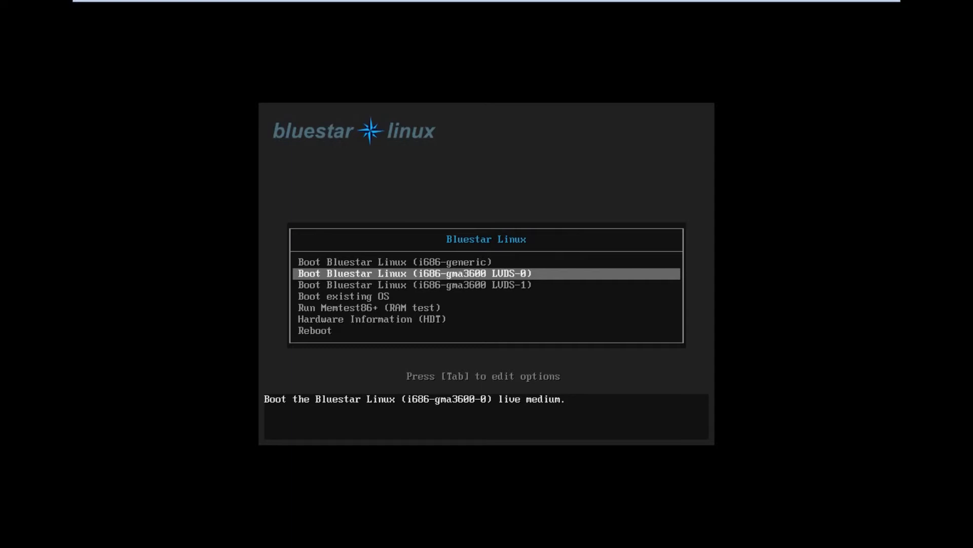
key(Up)
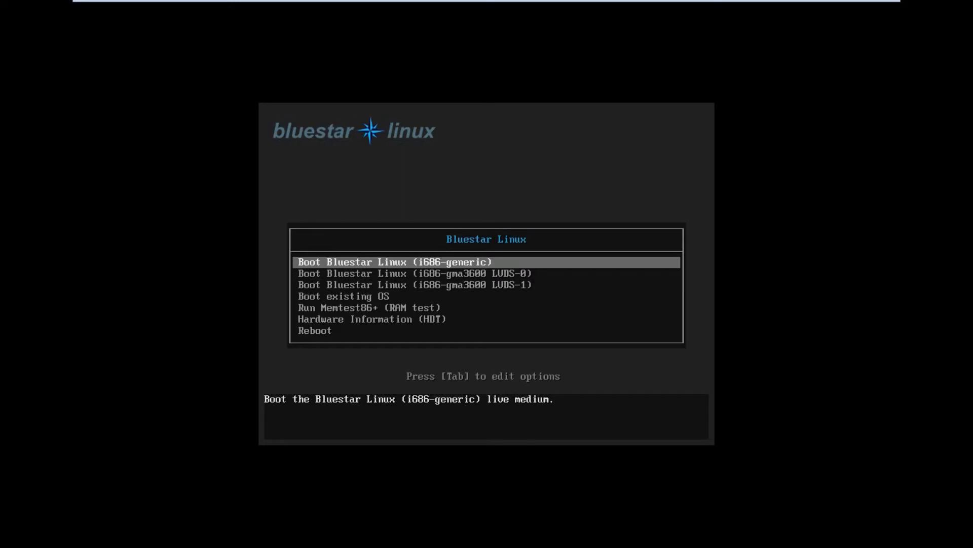
key(Return)
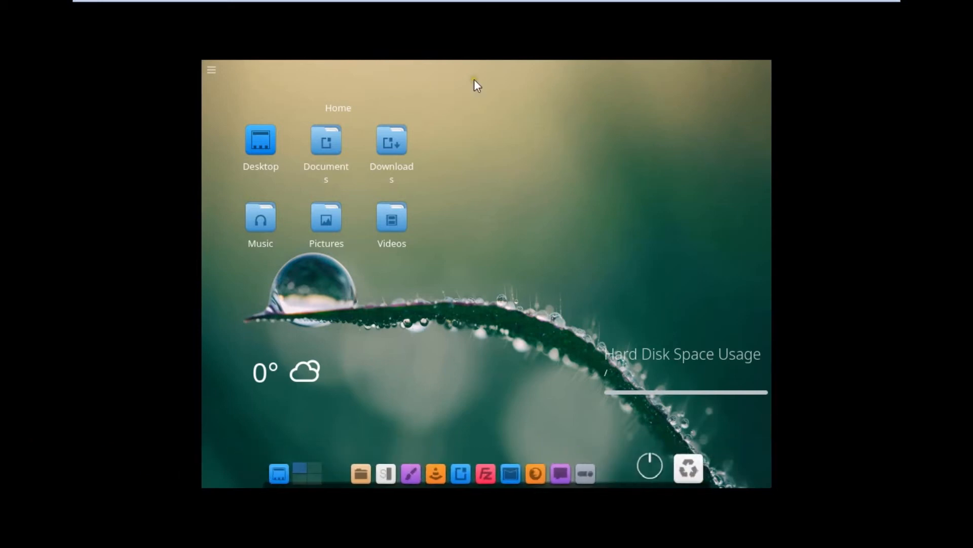
Launch the Bluestar Linux Installer from the live desktop's System applications
mouse_move(448, 59)
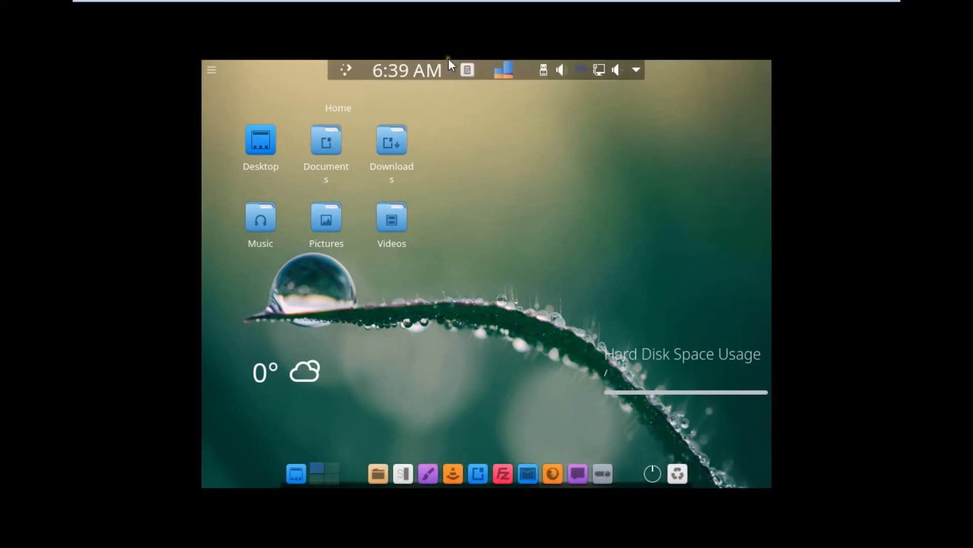
click(346, 75)
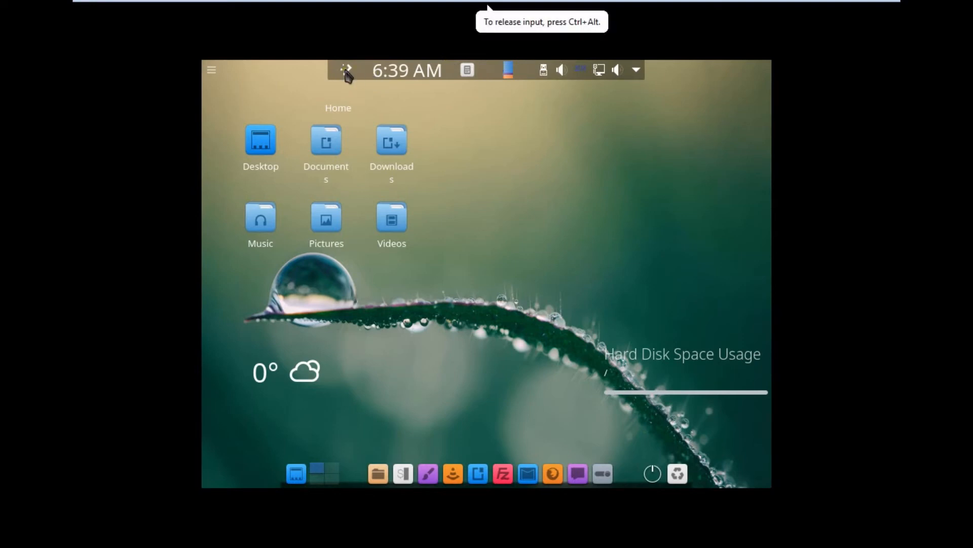
click(346, 75)
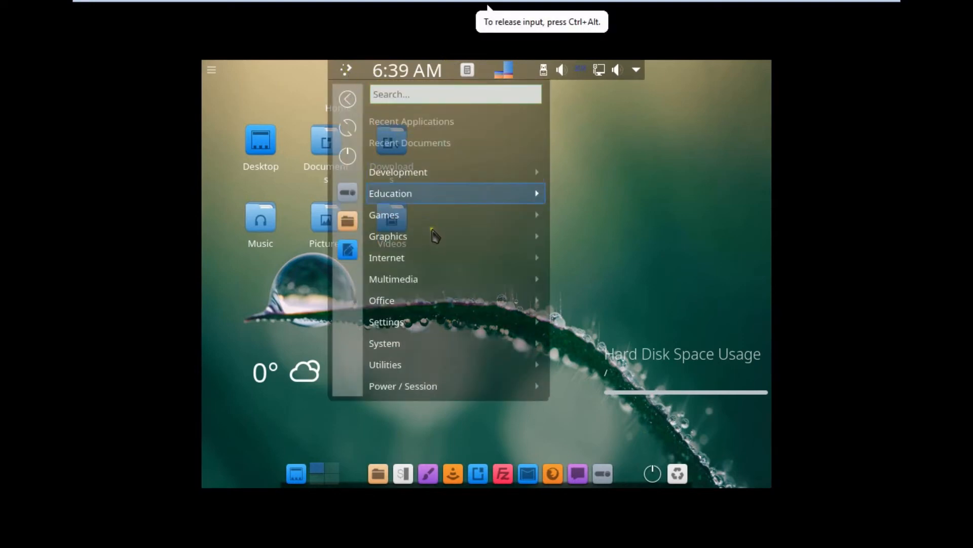
mouse_move(433, 350)
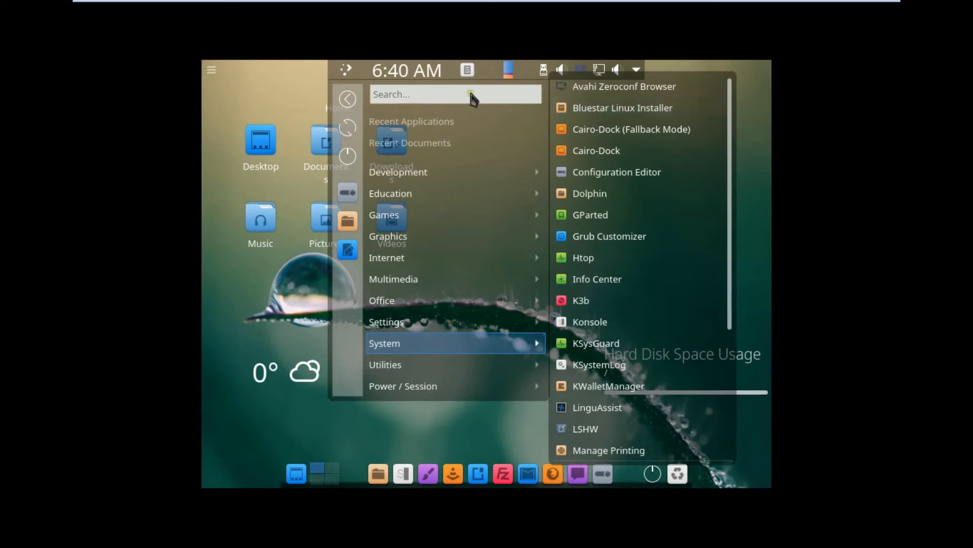
click(347, 73)
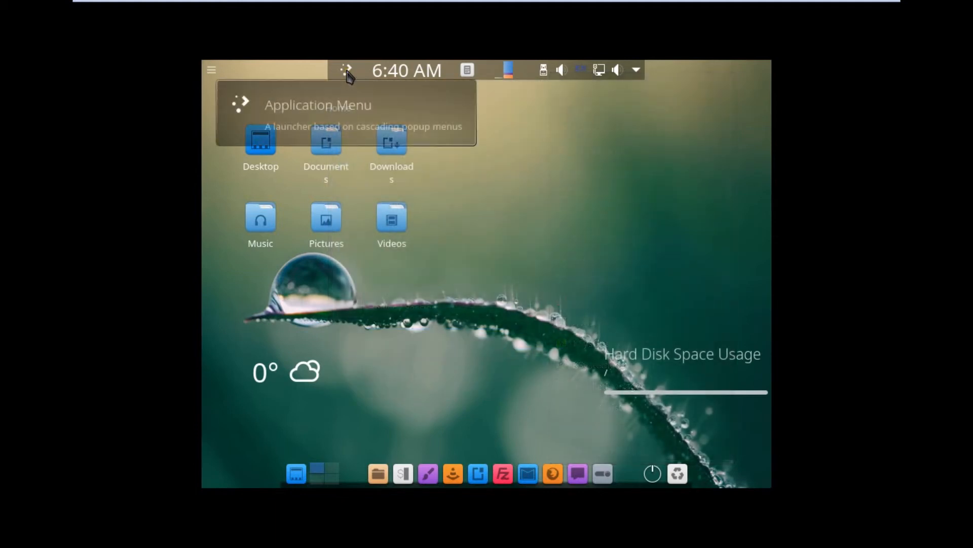
click(348, 75)
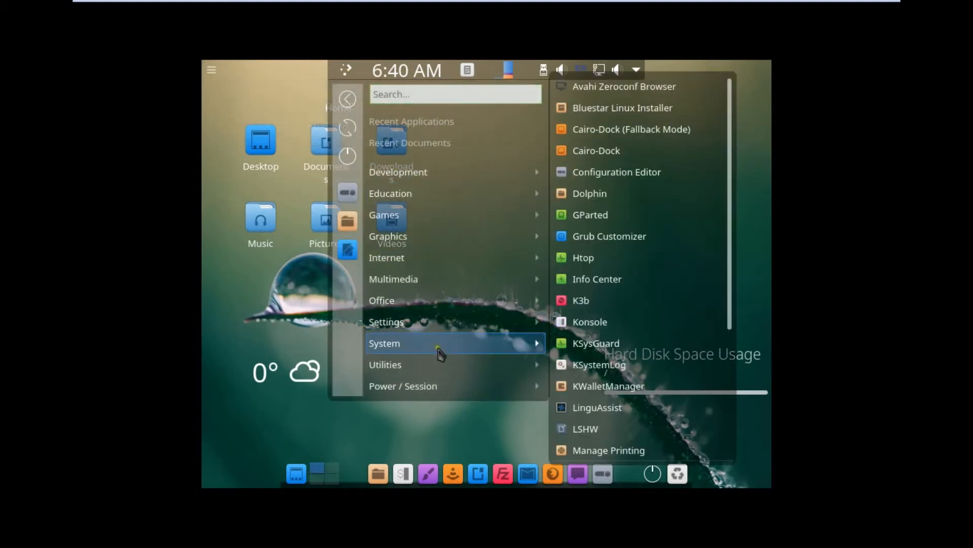
click(596, 113)
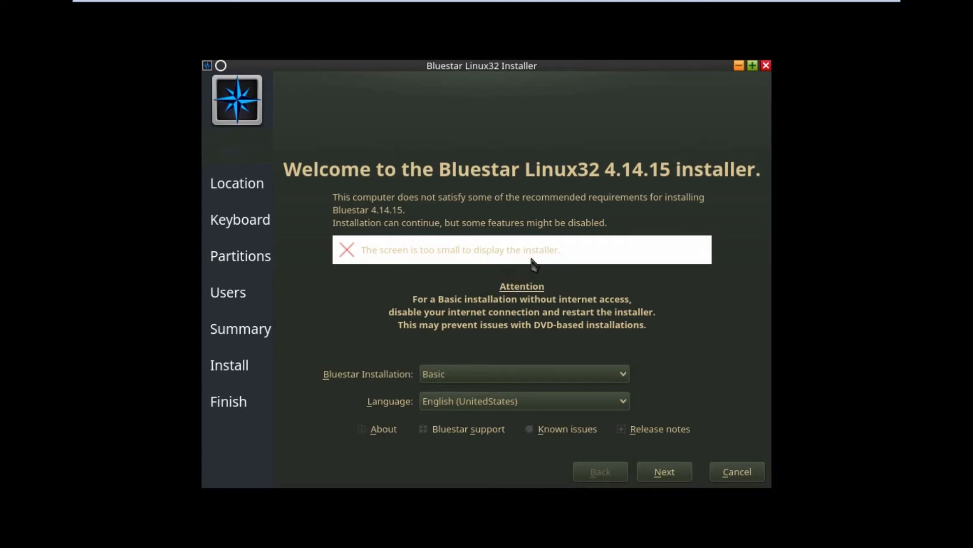
Accept the Basic installation in English (UnitedStates), set the location to region Asia, zone Vientiane, and continue to the keyboard settings
click(664, 473)
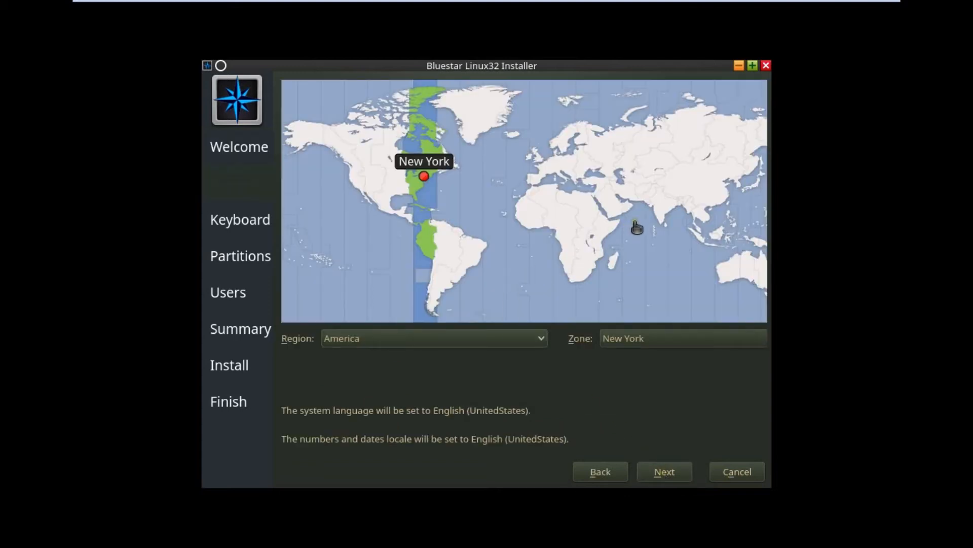
click(688, 215)
click(696, 208)
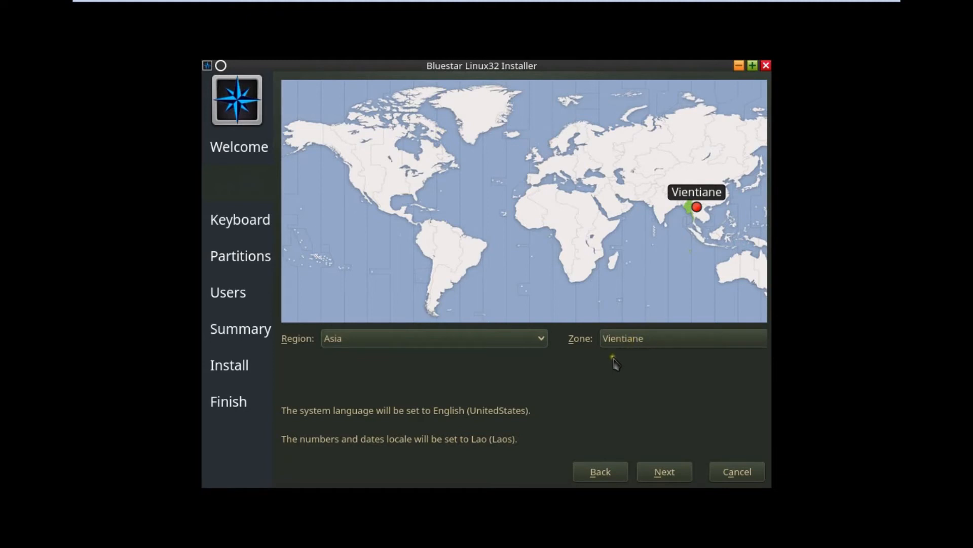
click(684, 477)
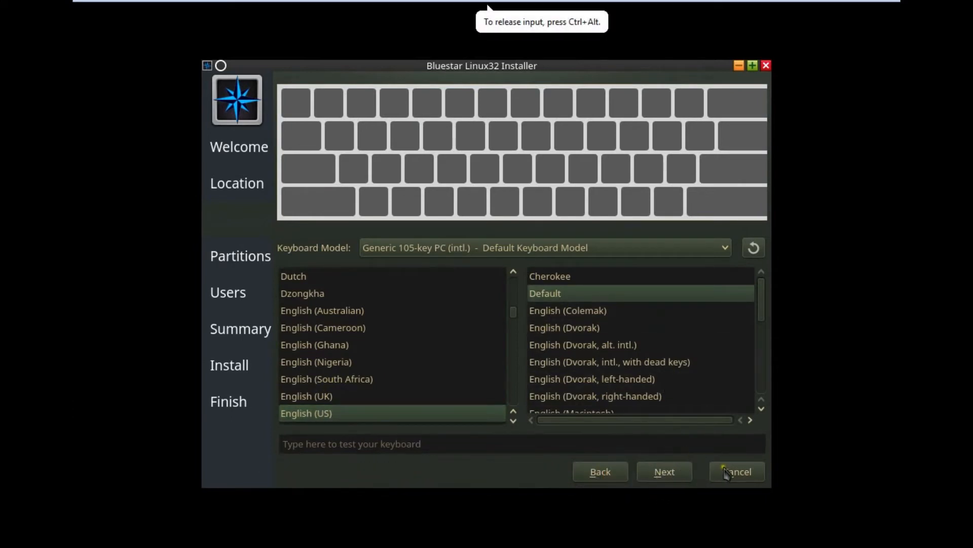
Keep the default English (US) keyboard layout, choose Erase disk for the 30.0 GiB VMware drive, and continue to the user settings
click(675, 471)
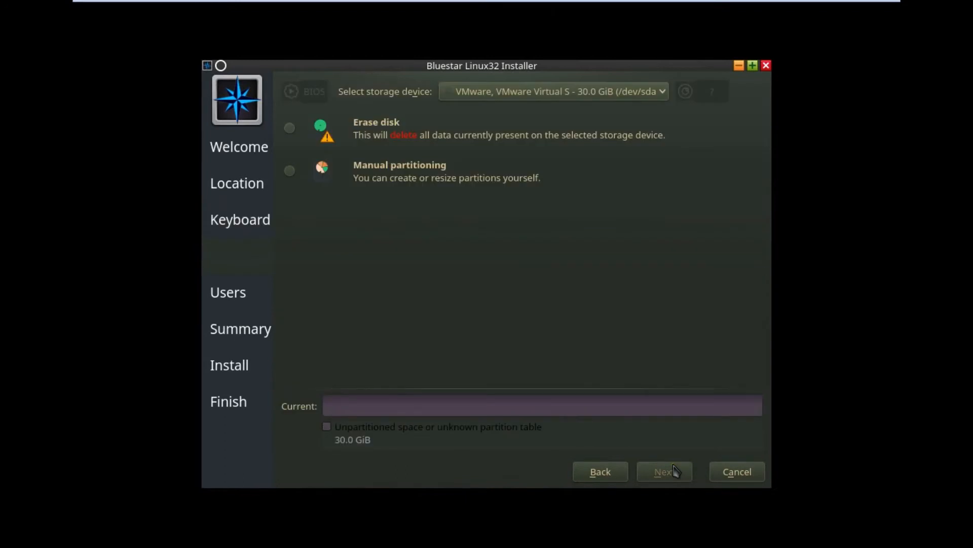
click(291, 129)
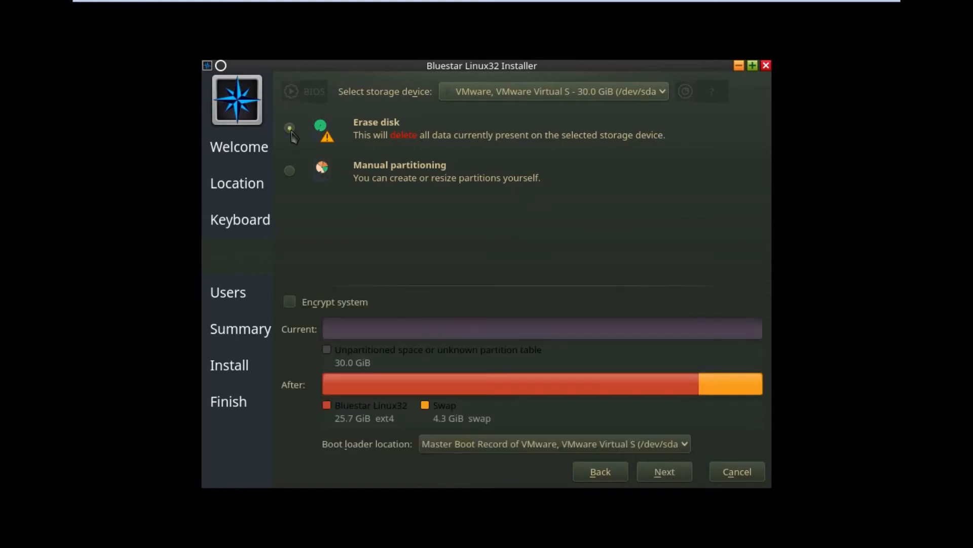
click(673, 475)
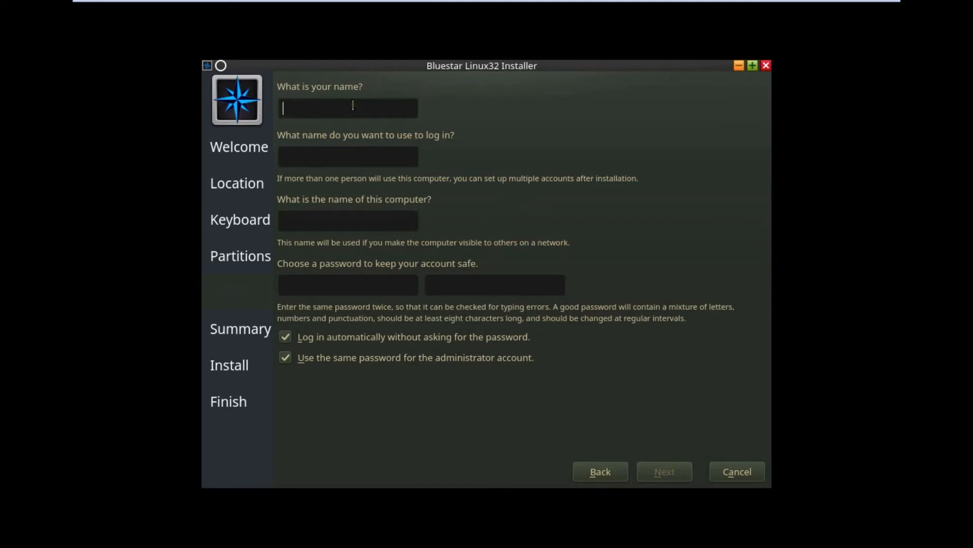
Enter the user's full name, login name and account password with its confirmation, and continue to the installation summary to review the planned partitions
text(Anand Nayyar)
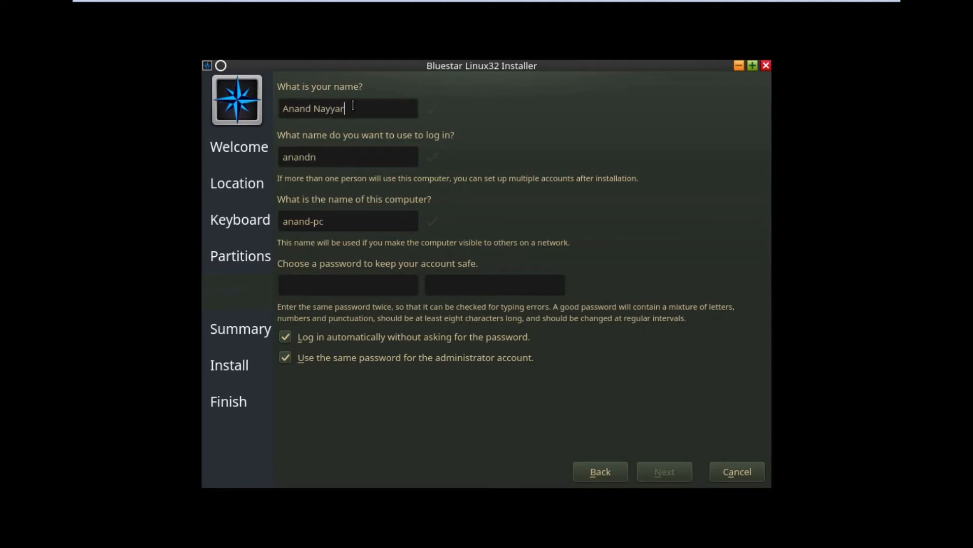
key(Tab)
text(anand)
key(Tab)
key(Tab)
text(•••••)
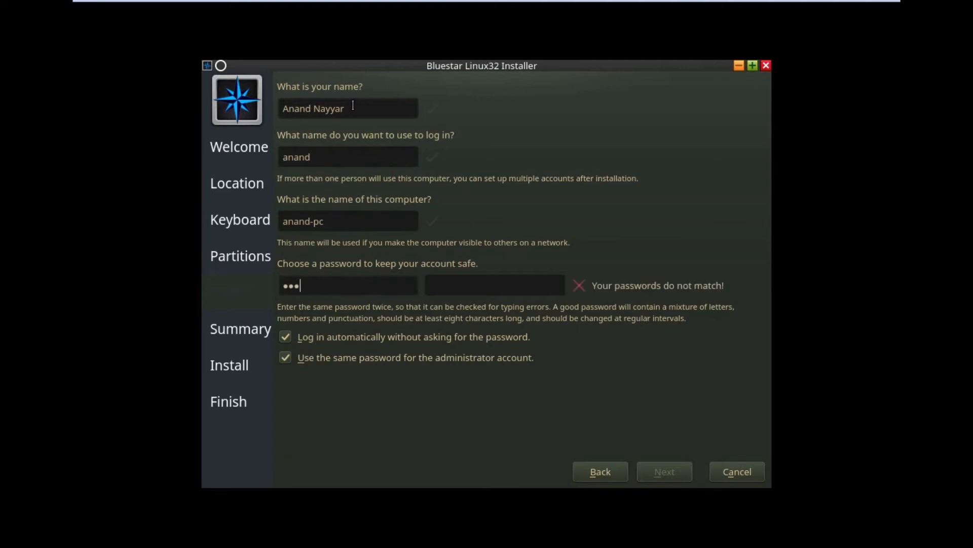
key(Tab)
text(•••••)
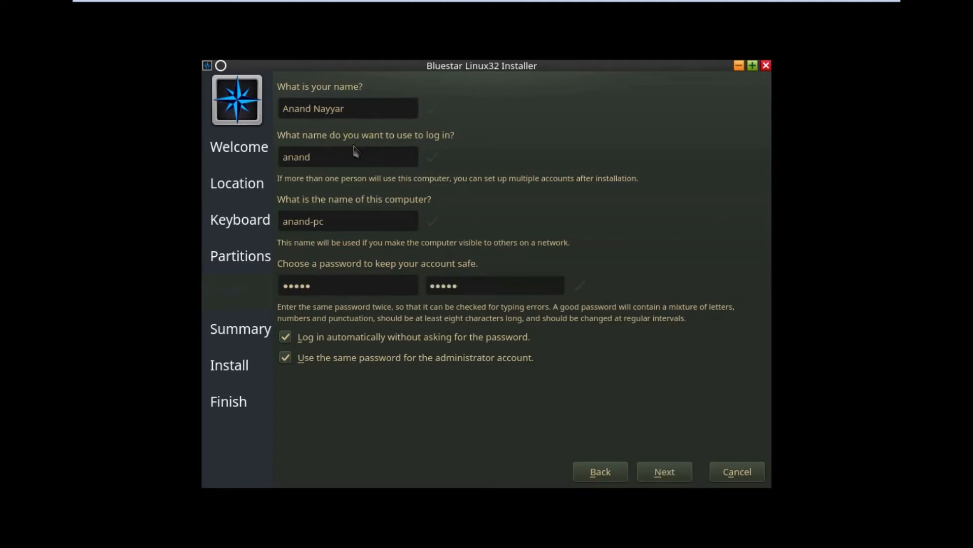
click(662, 476)
scroll(534, 242, down, 3)
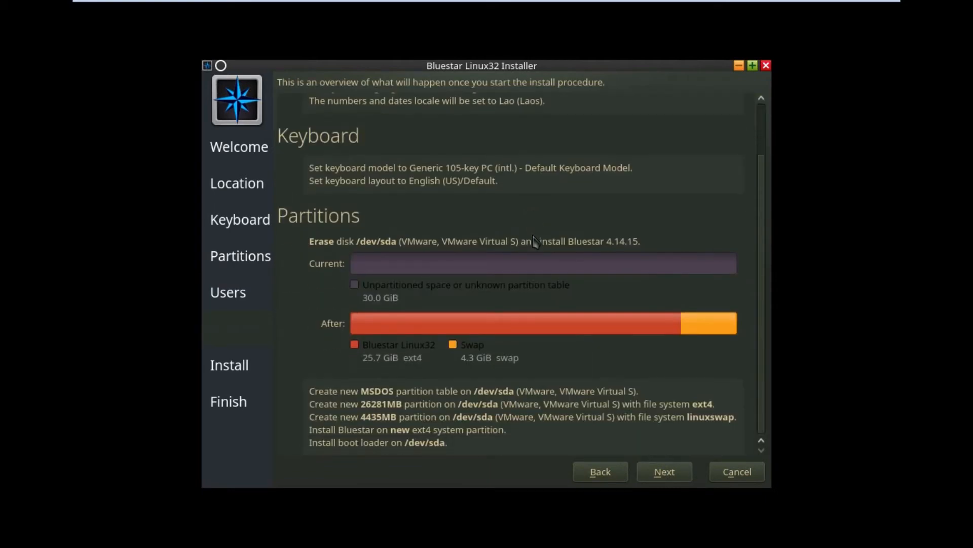
Review the installation summary and start installing Bluestar 4.14.15, confirming the irreversible changes to the disk
scroll(535, 242, up, 3)
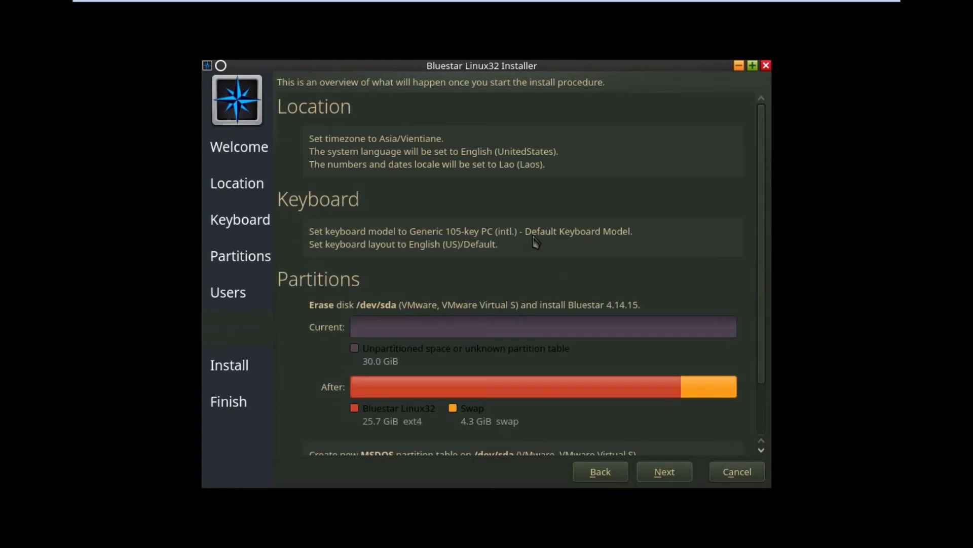
click(662, 472)
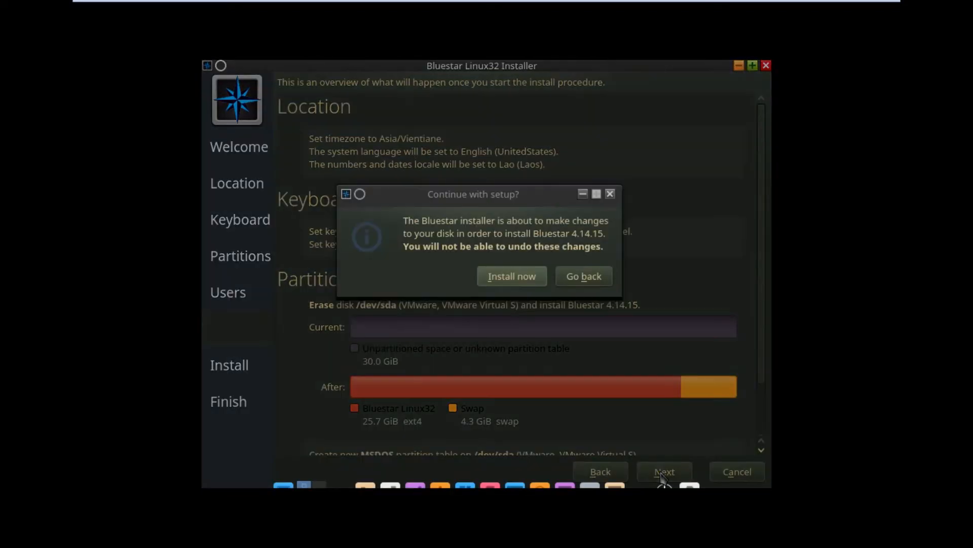
click(522, 281)
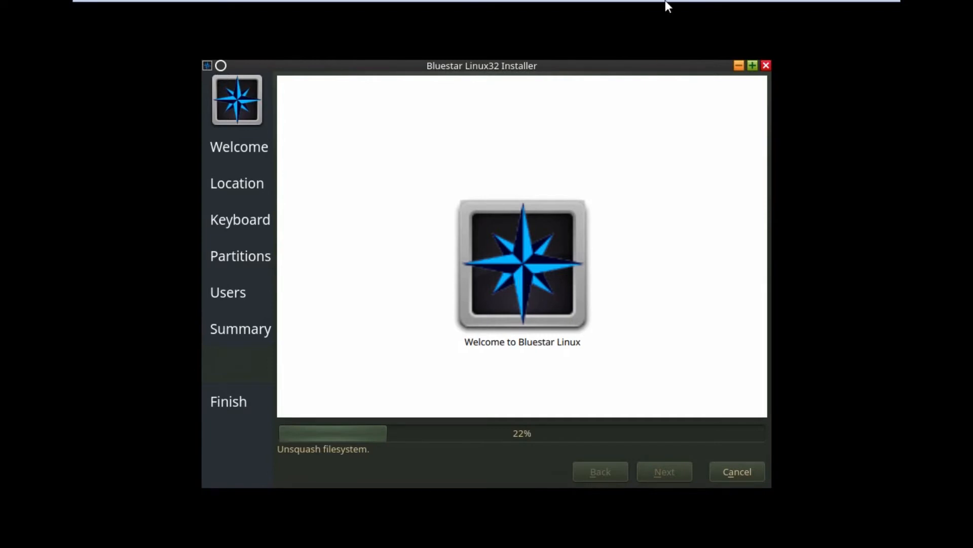
Switch the virtual machine out of full screen to a normal window during installation, and return it to full screen
mouse_move(667, 3)
click(85, 9)
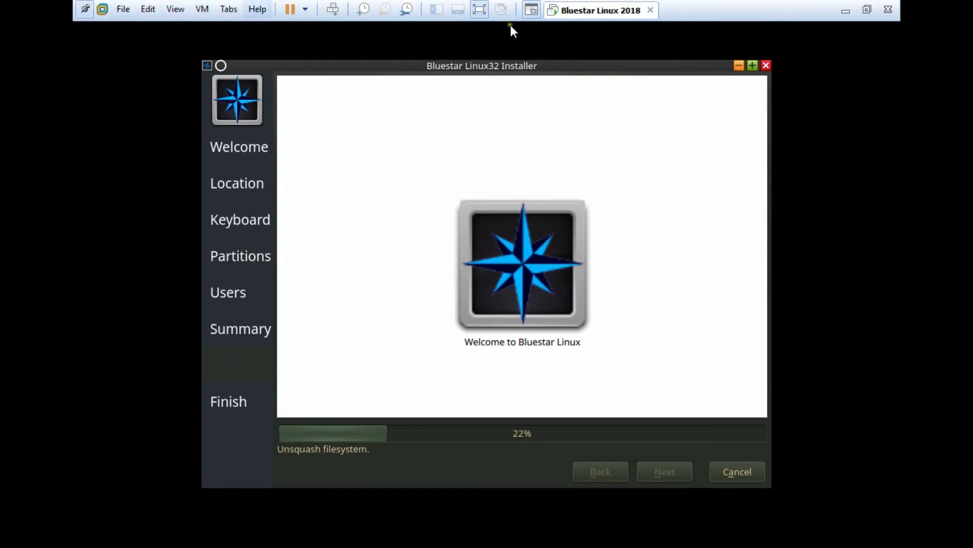
click(868, 9)
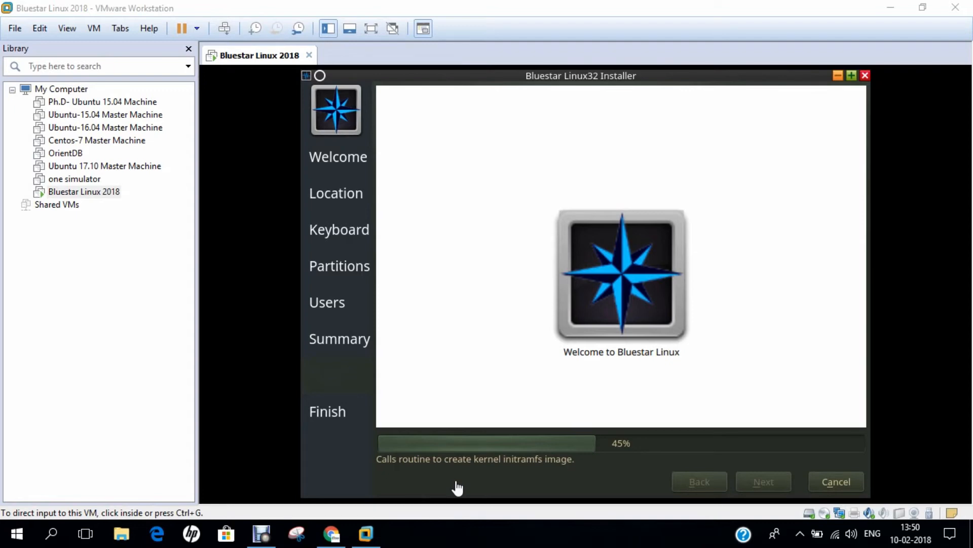
click(475, 382)
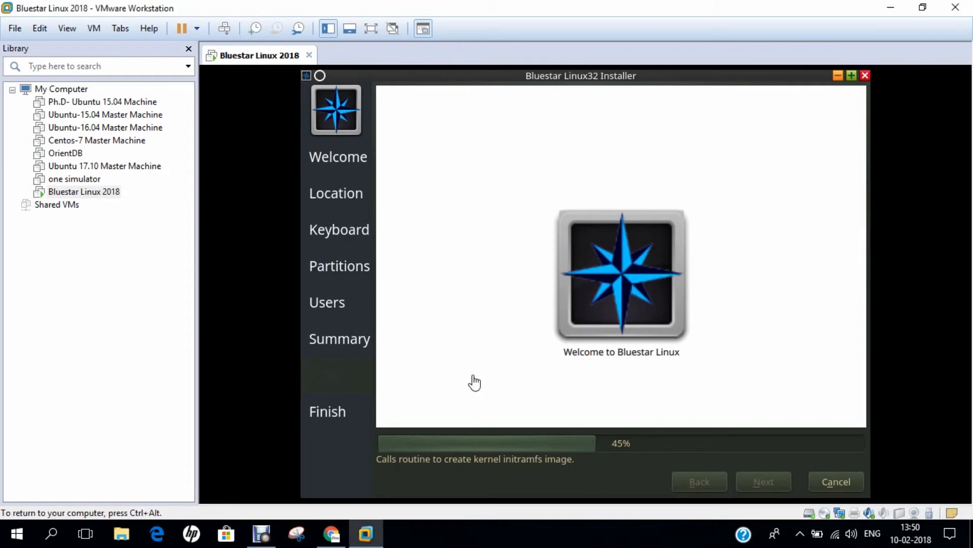
click(468, 539)
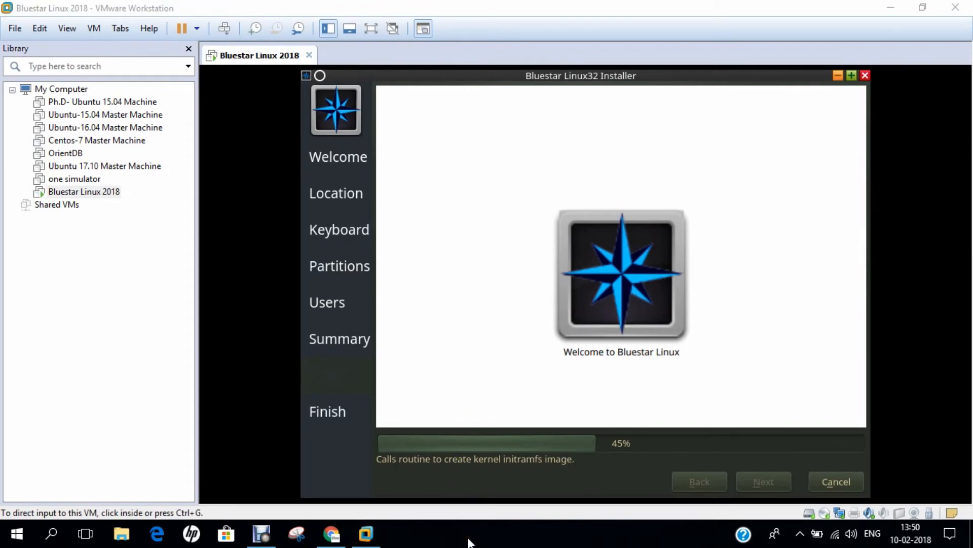
click(77, 28)
click(99, 45)
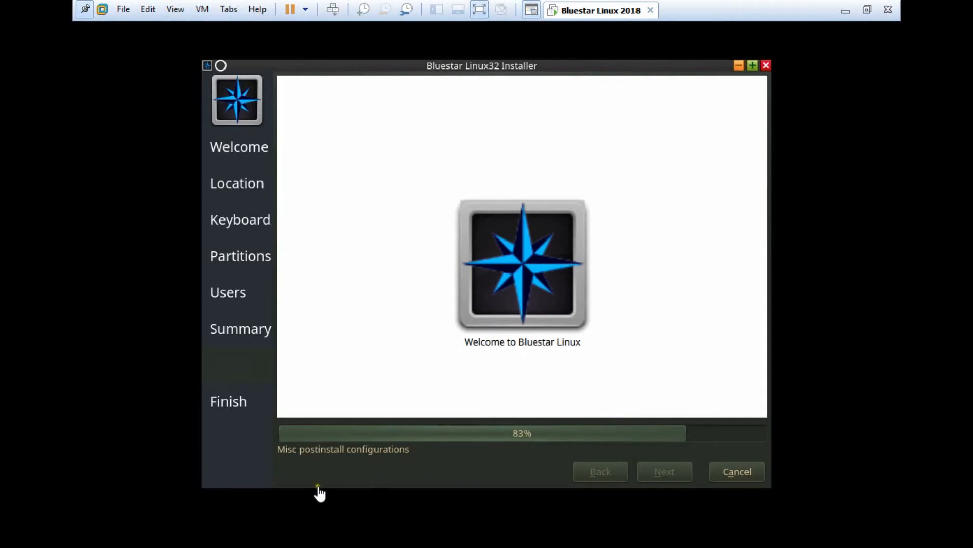
Close the System Update window, choose to restart now on the installer's final page, and finish the installer
click(434, 192)
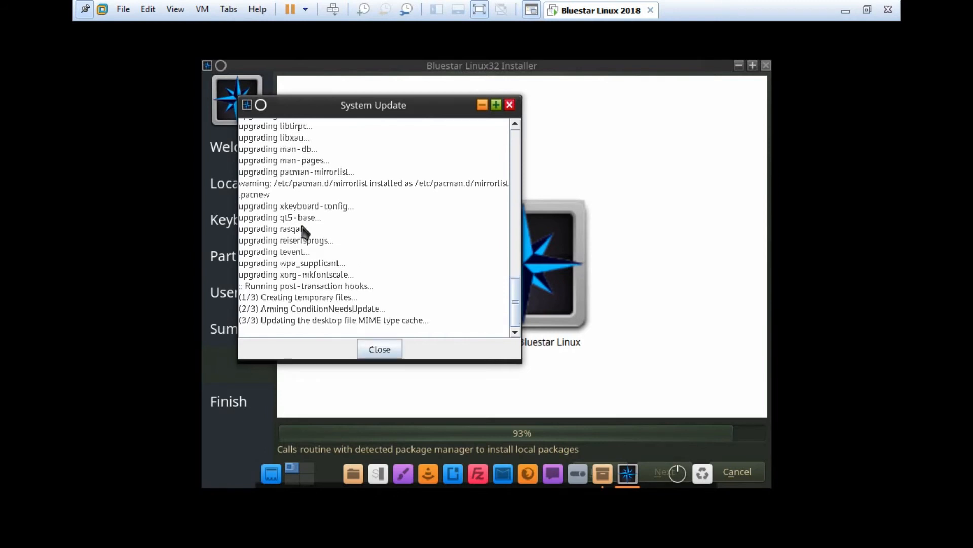
click(384, 354)
click(387, 355)
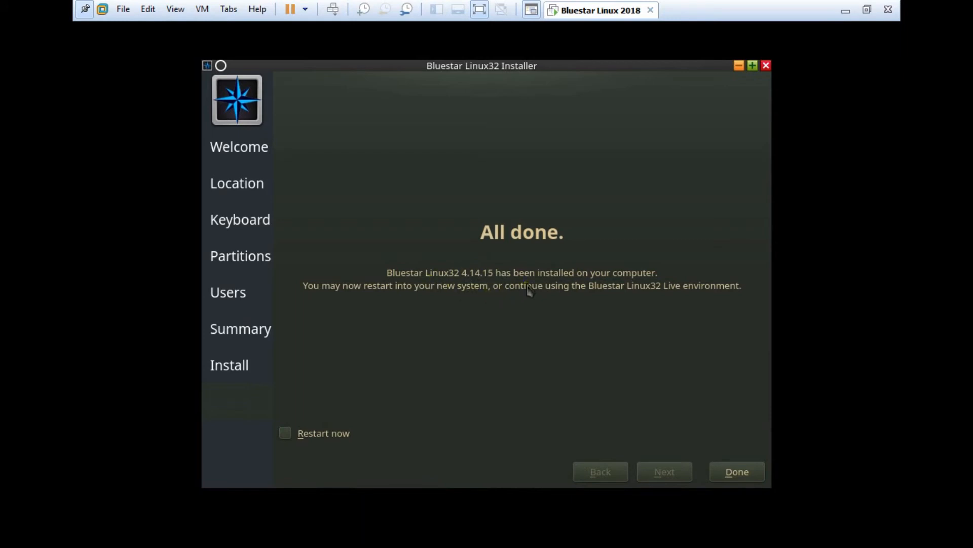
click(286, 434)
click(734, 476)
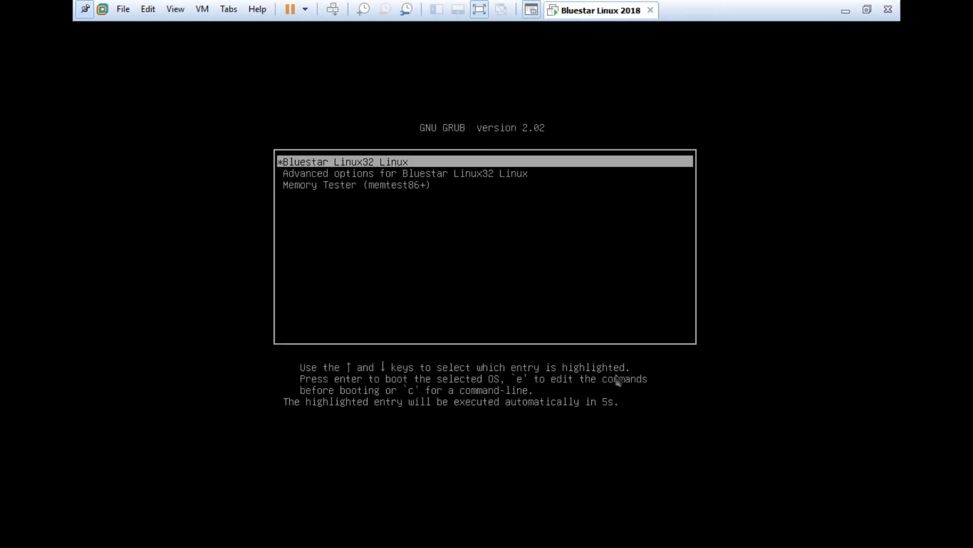
Look through the GRUB boot entries and boot the installed system with Bluestar Linux32 Linux
key(Down)
key(Down)
key(Up)
key(Up)
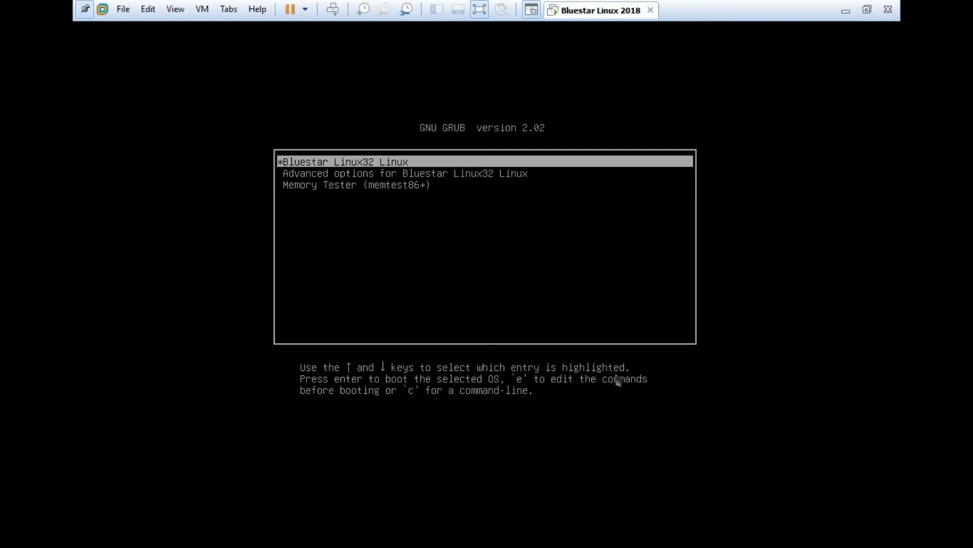
key(Return)
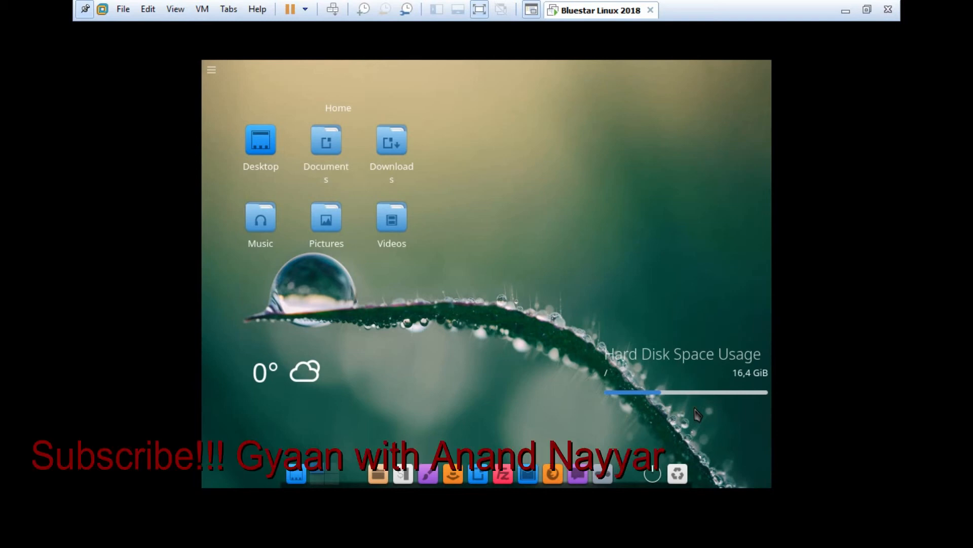
Find the Displays settings by searching for display, apply a 1360x768 resolution, and accept resetting the desktop layout to the new resolution
mouse_move(413, 60)
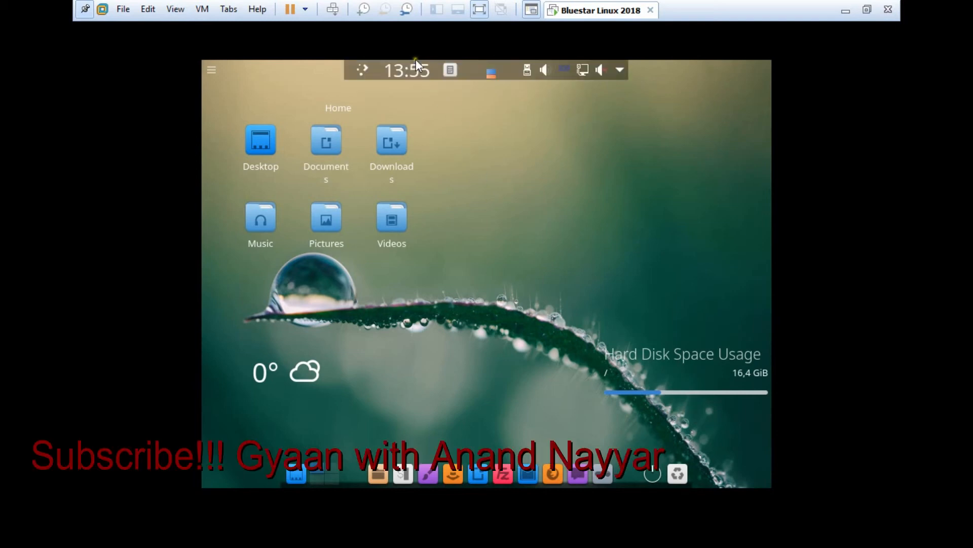
click(363, 71)
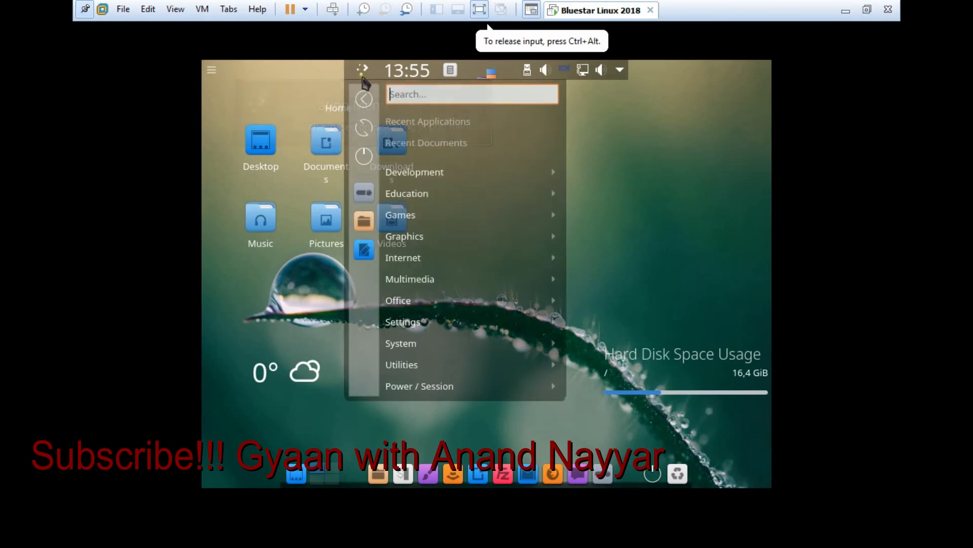
text(display)
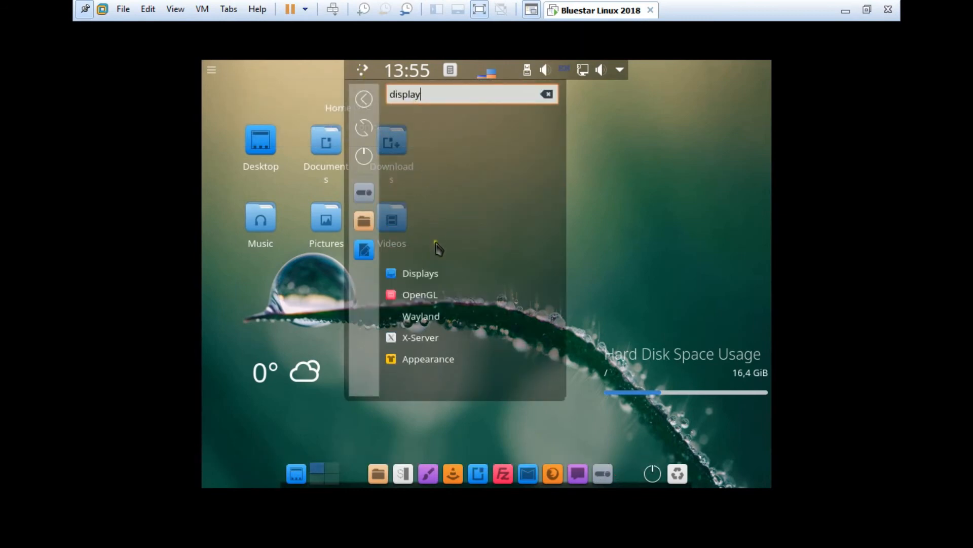
click(434, 281)
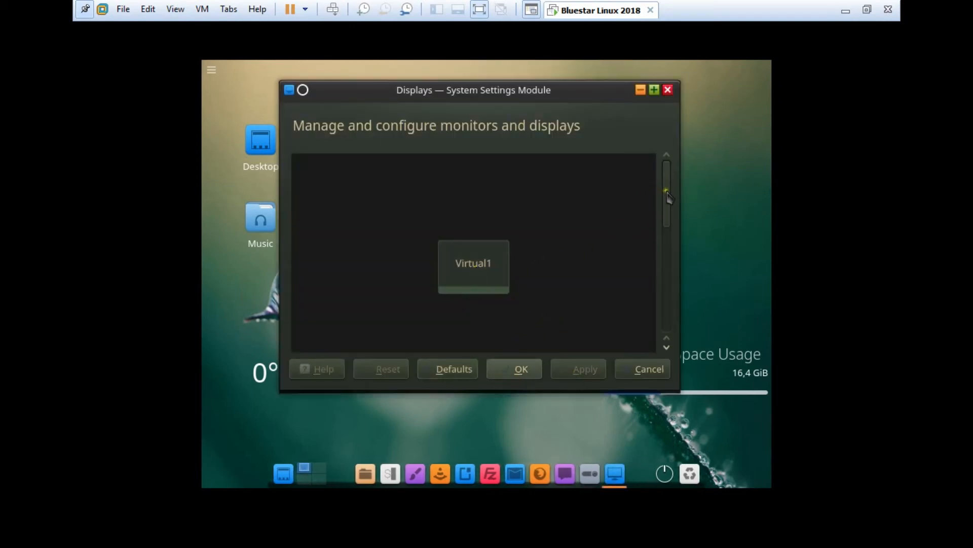
drag(667, 201, 657, 266)
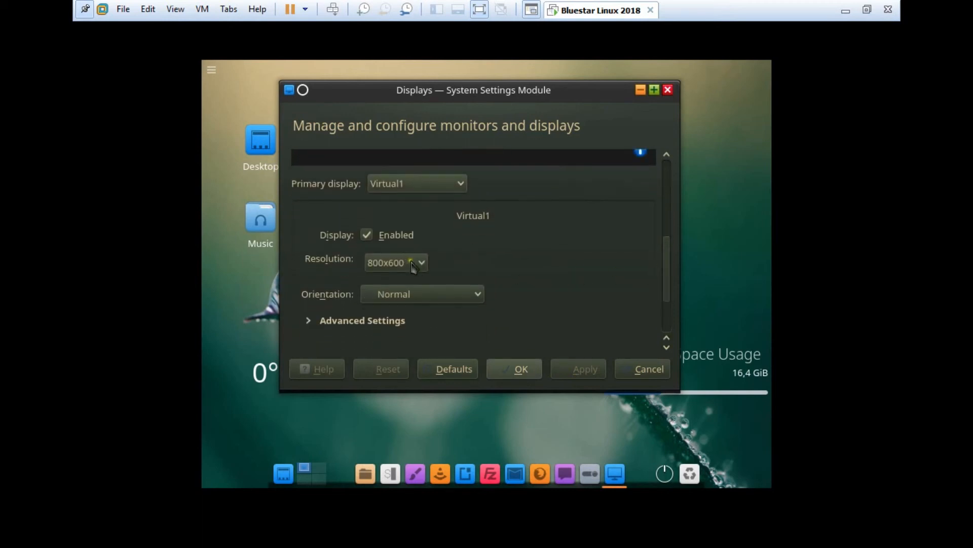
click(417, 264)
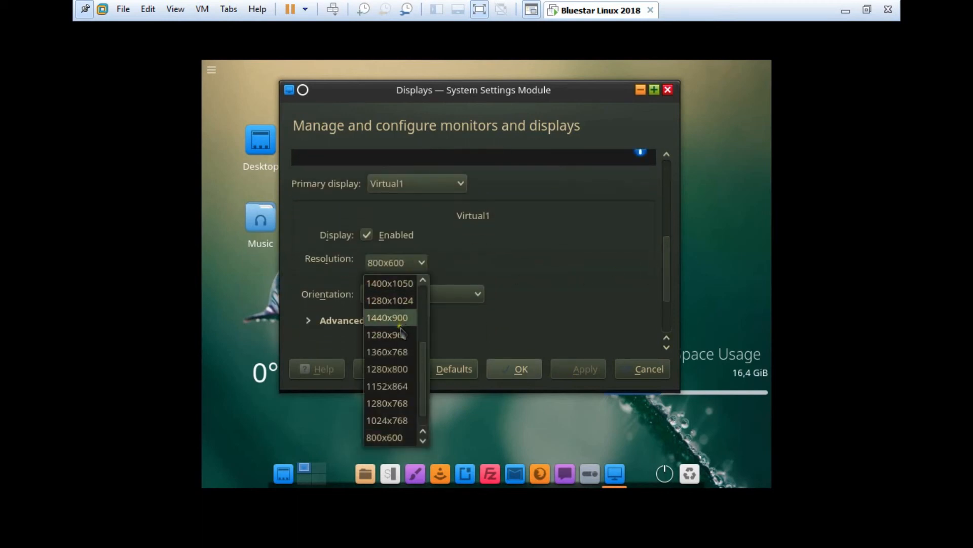
click(395, 352)
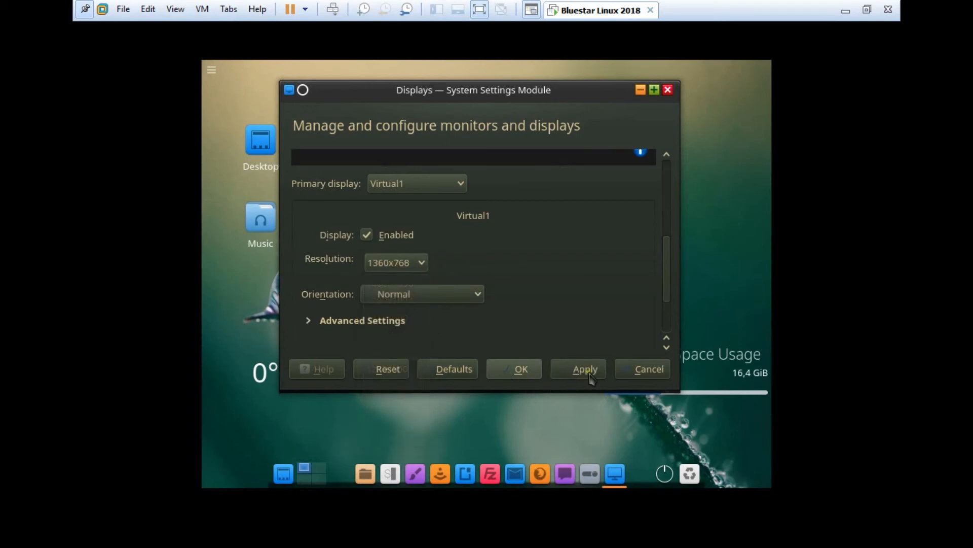
click(588, 374)
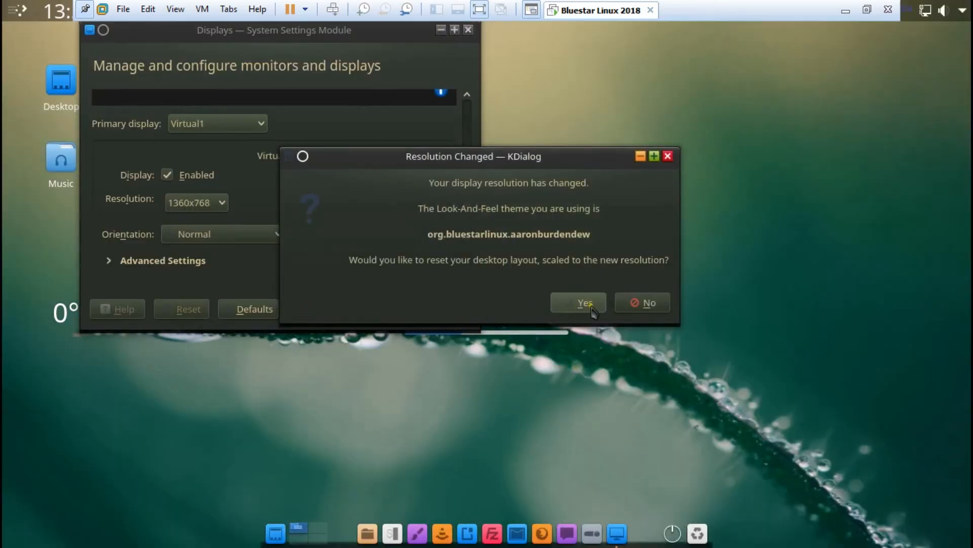
click(586, 303)
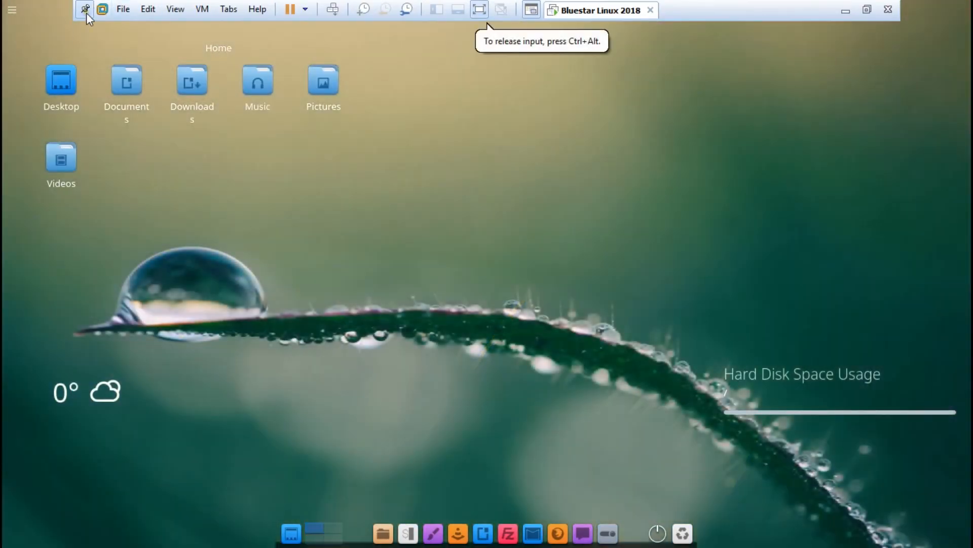
Unpin the virtual machine's full-screen toolbar and look over the desktop menu's options, closing it without choosing any
click(86, 13)
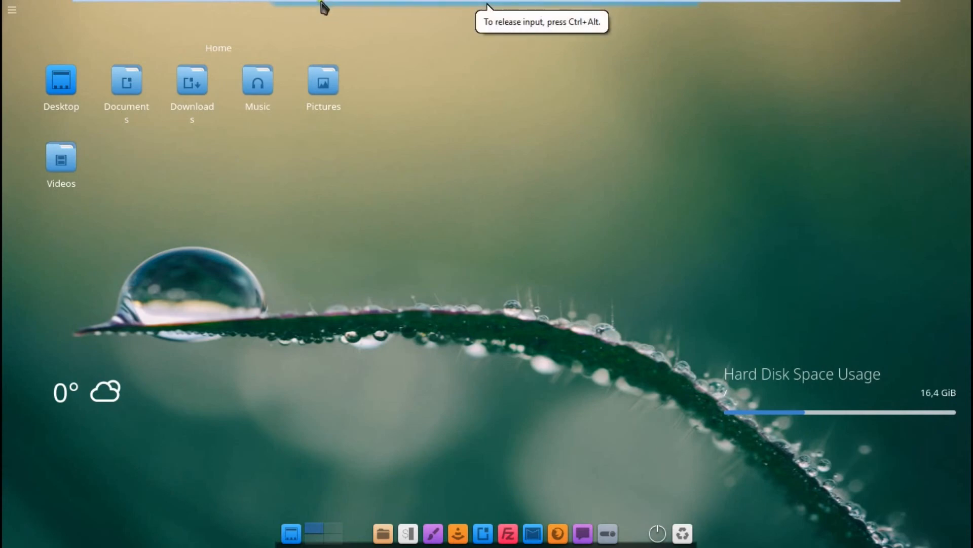
mouse_move(307, 4)
click(12, 10)
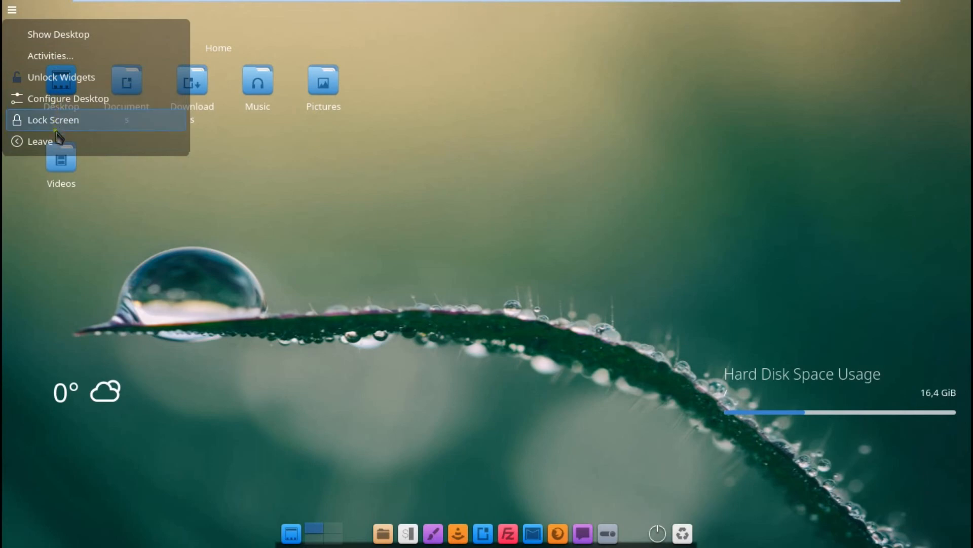
click(310, 4)
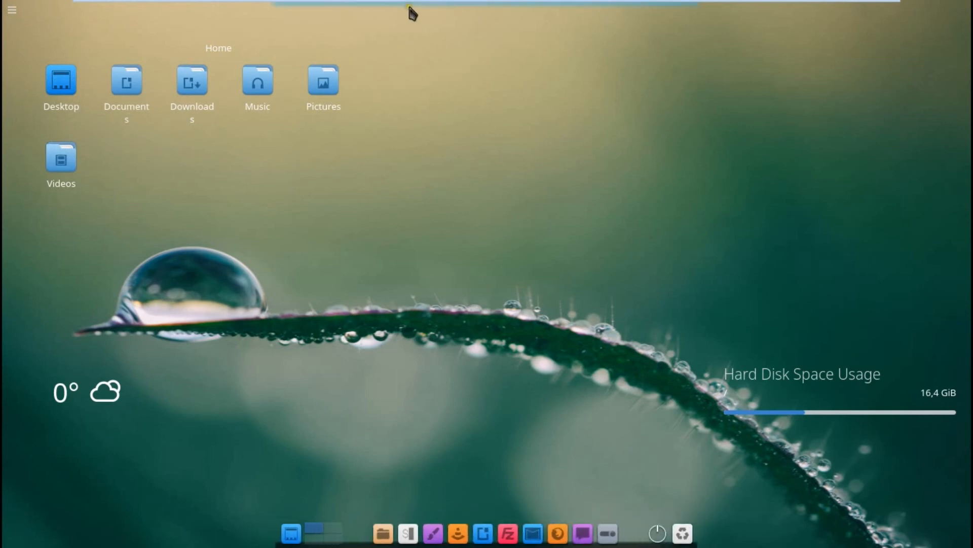
Launch the Octopi package manager from the System applications and synchronize its package database
mouse_move(283, 4)
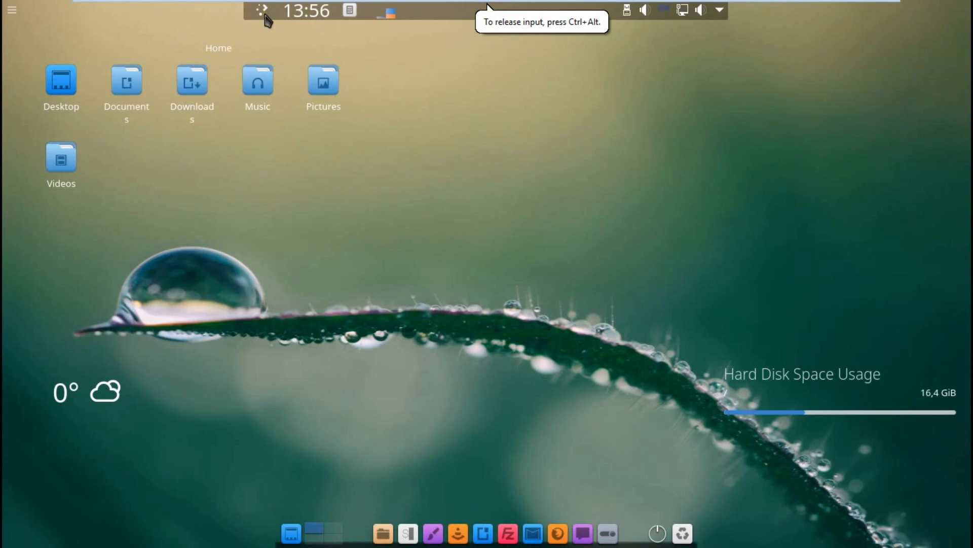
click(263, 10)
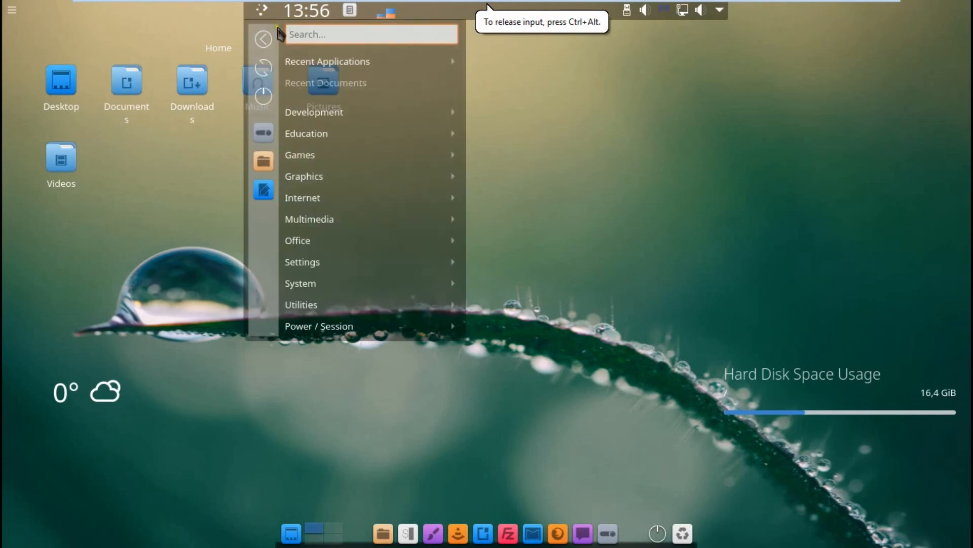
mouse_move(369, 154)
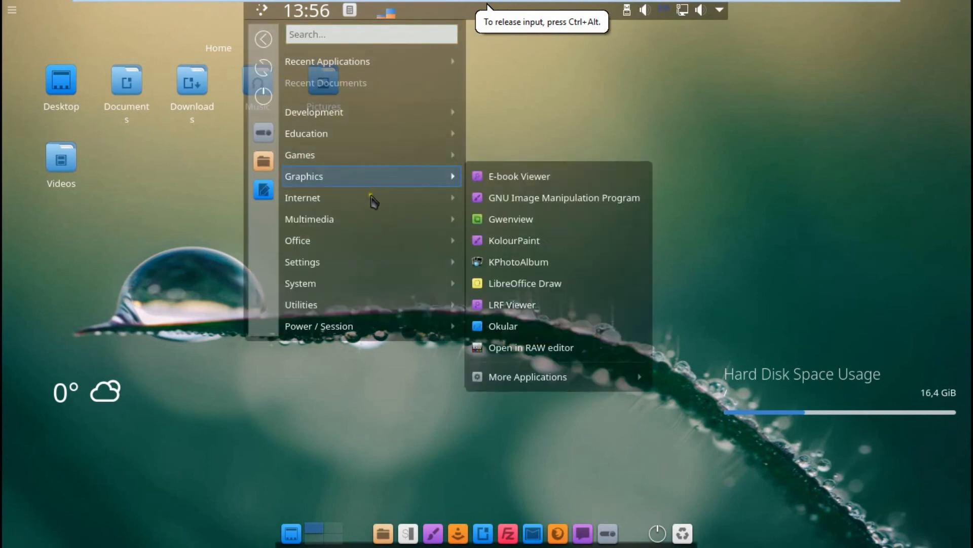
mouse_move(374, 271)
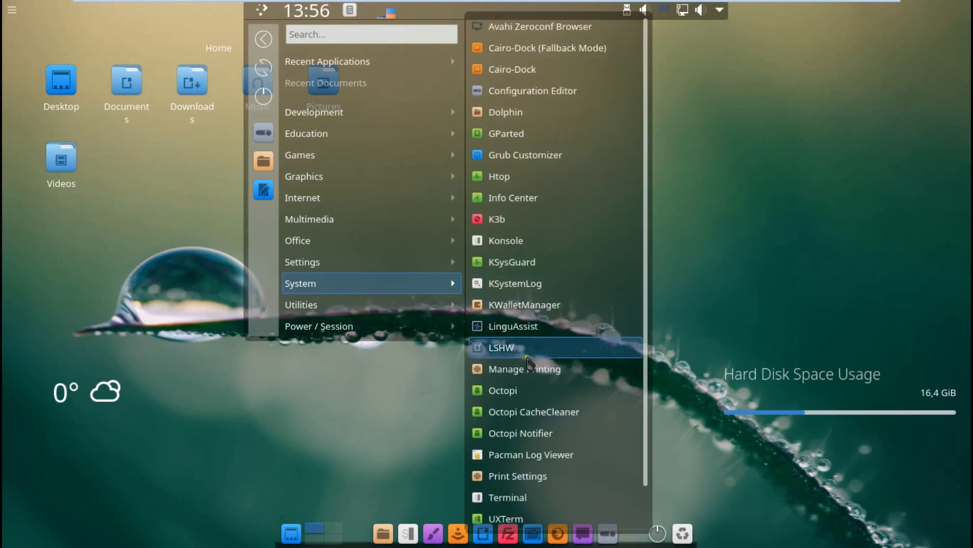
click(519, 398)
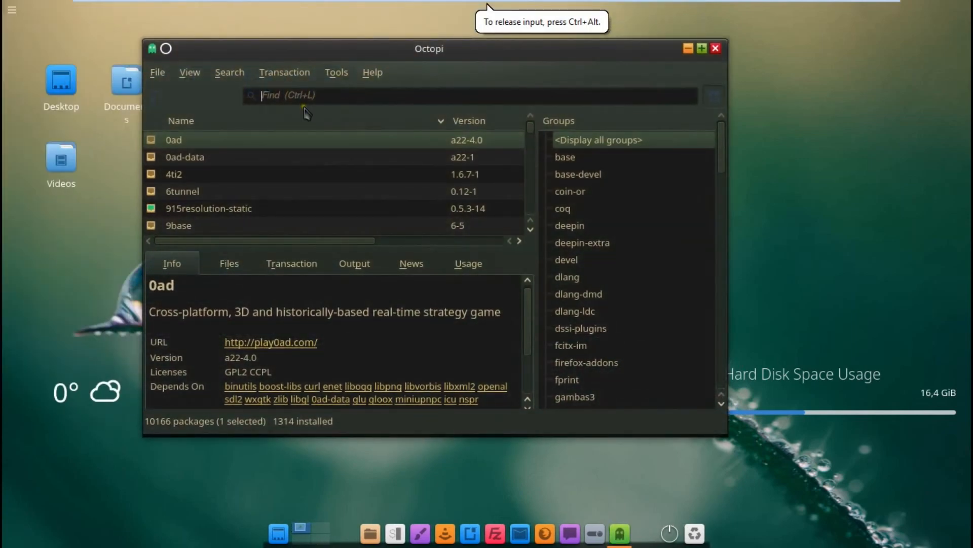
click(157, 72)
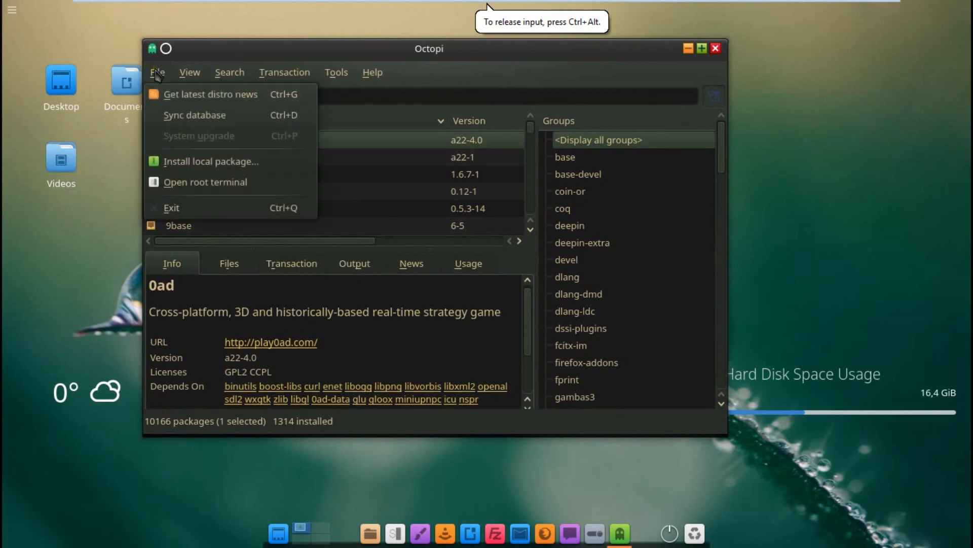
click(177, 116)
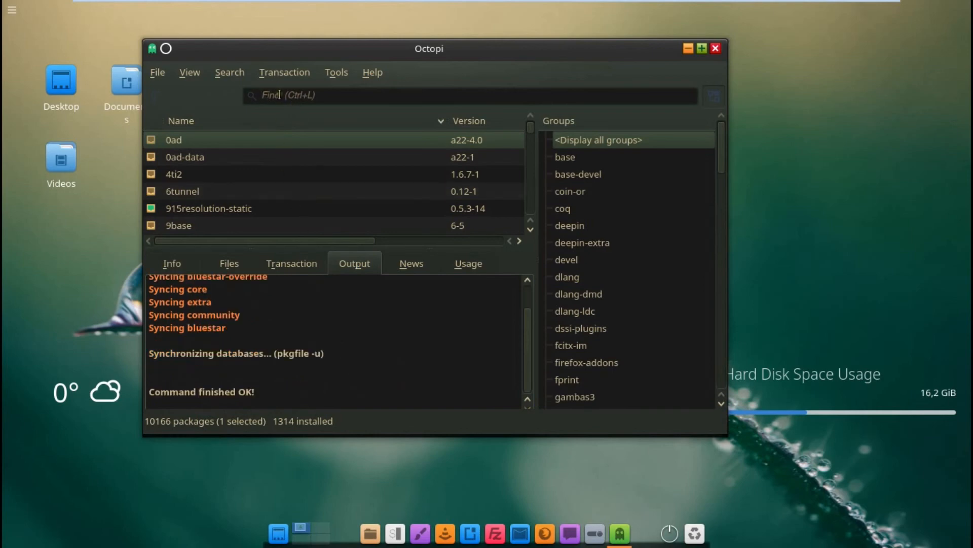
Find the open-vm-tools package in Octopi, mark it for installation, and commit the transaction
text(open)
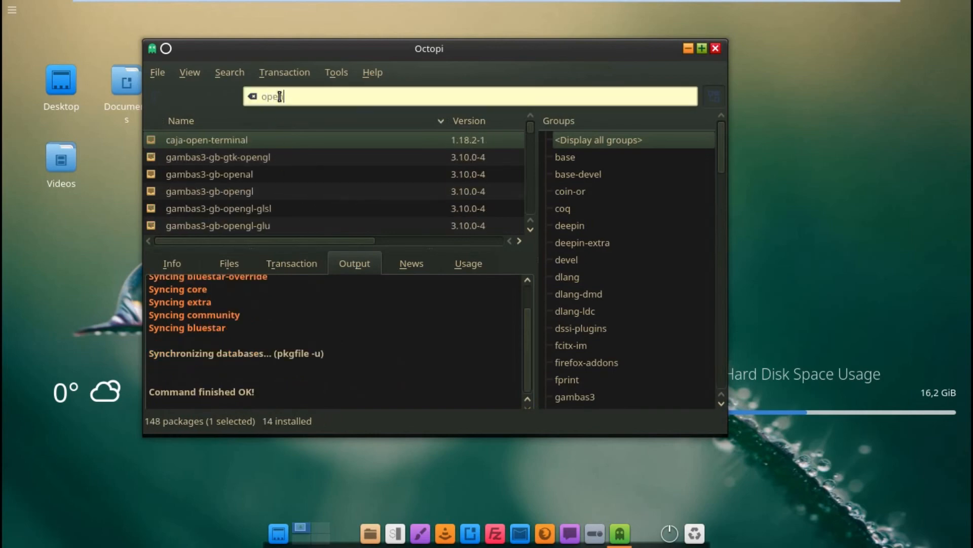
text(-vm-tools)
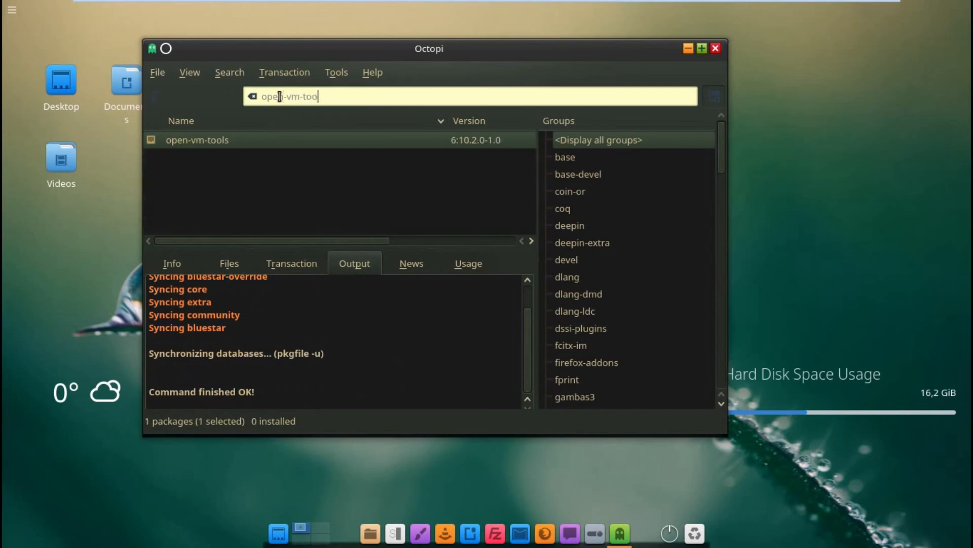
right_click(202, 144)
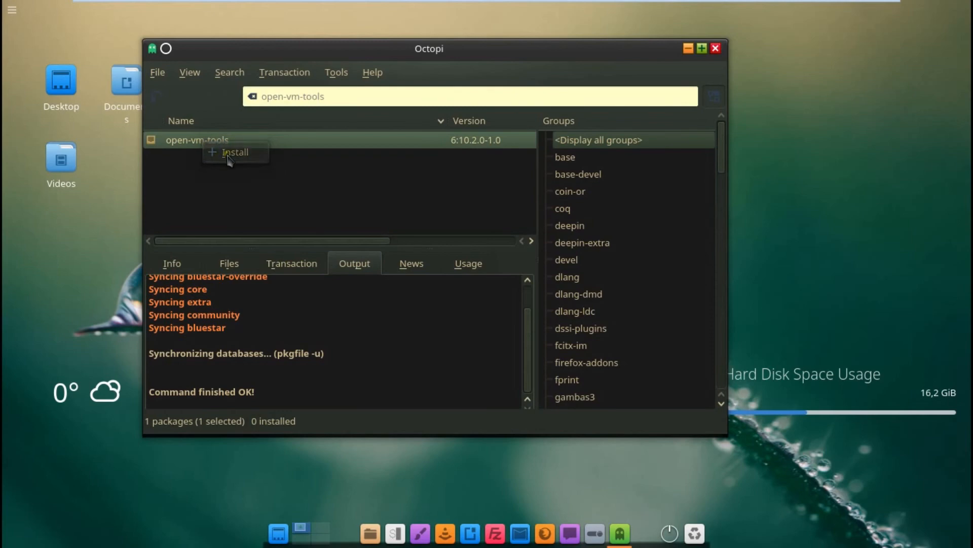
click(230, 152)
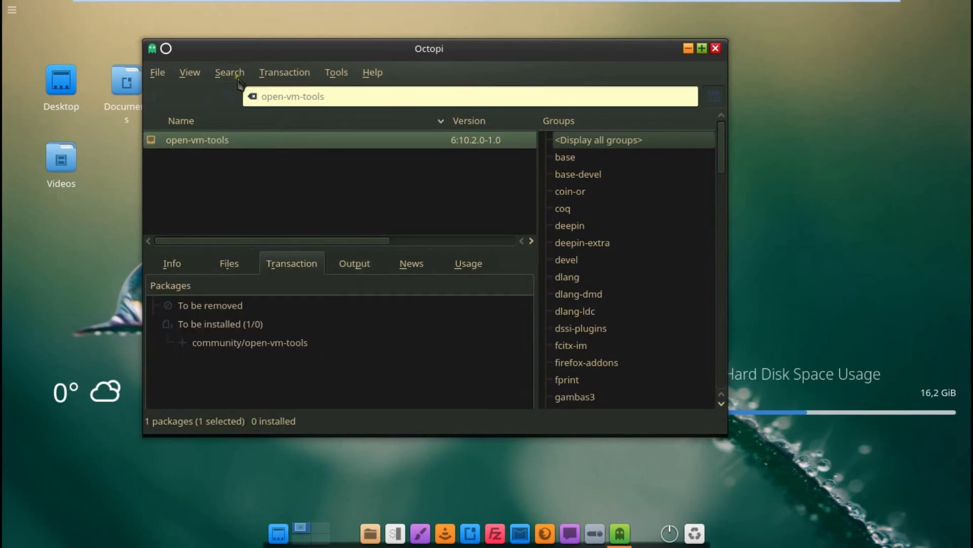
click(276, 76)
click(274, 95)
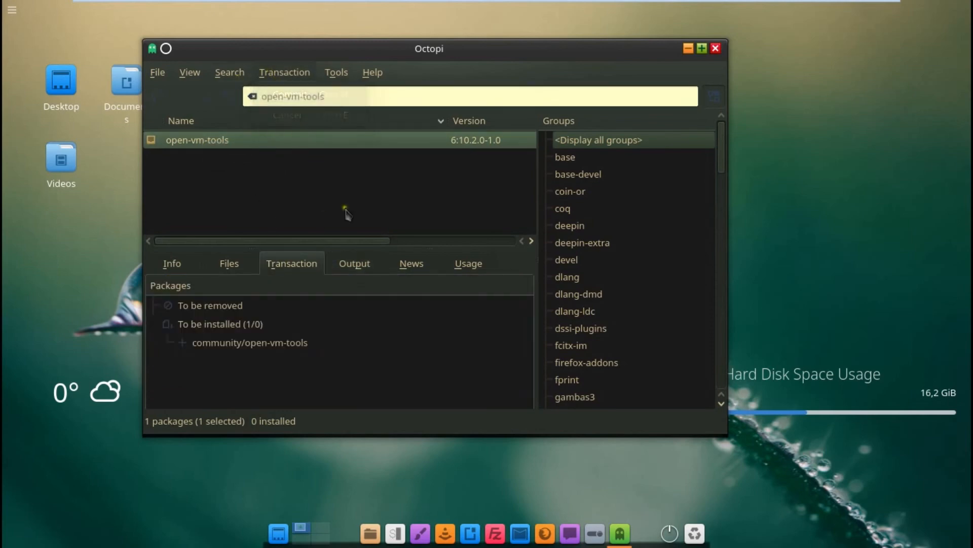
click(411, 215)
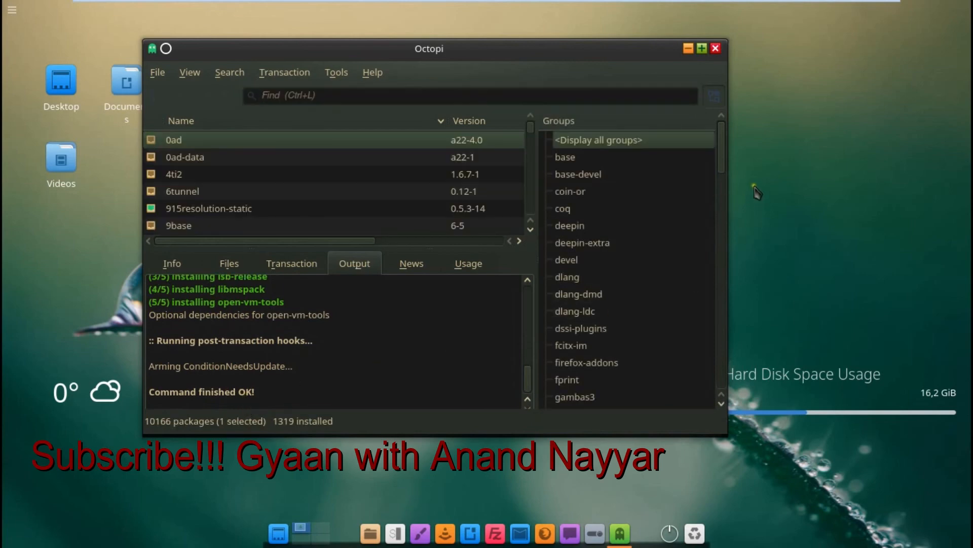
Minimize Octopi, open a Konsole terminal from the dock, and move its window toward the middle of the desktop
click(688, 49)
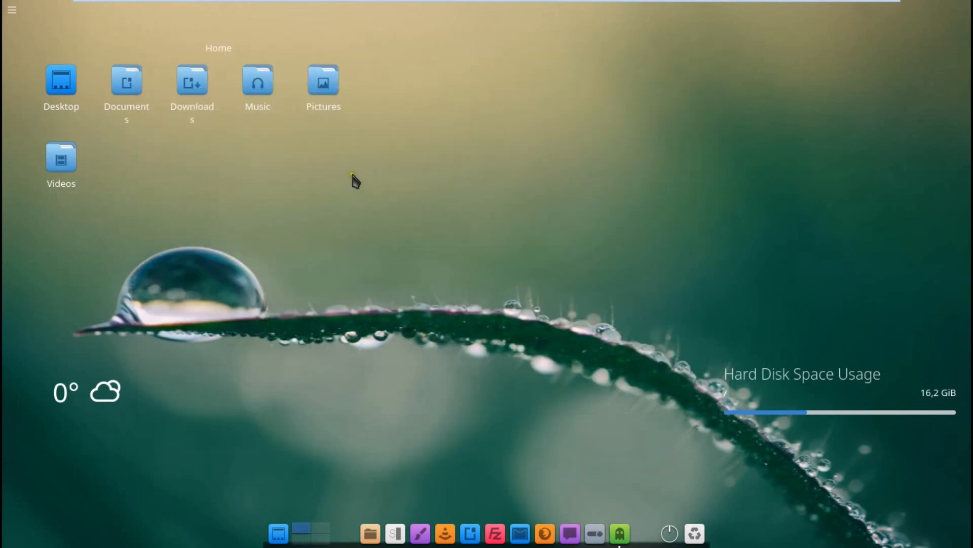
right_click(352, 175)
click(329, 186)
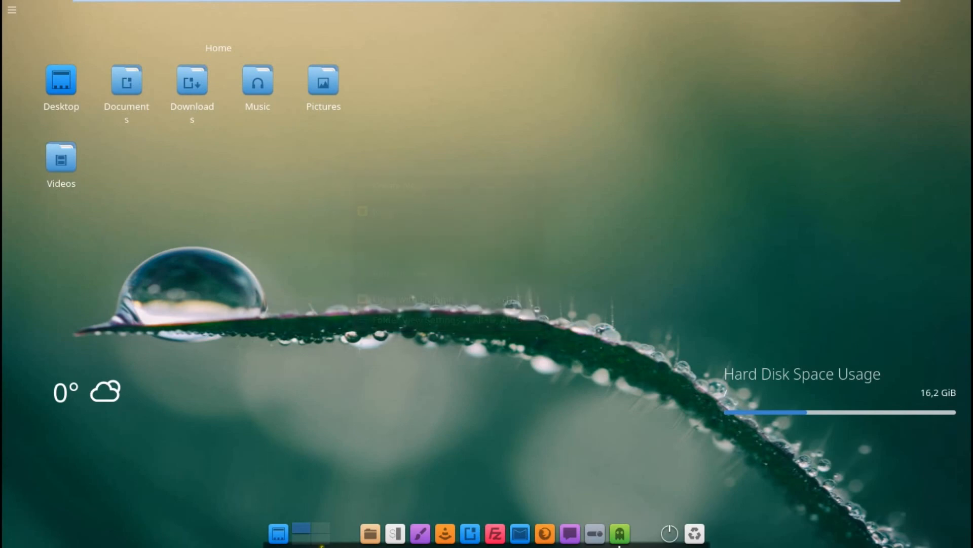
click(395, 522)
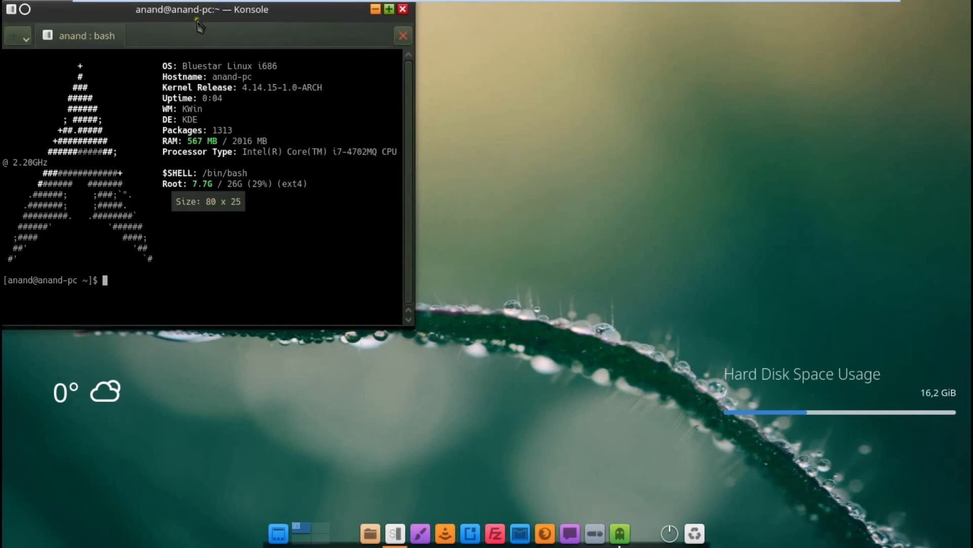
drag(174, 13, 375, 101)
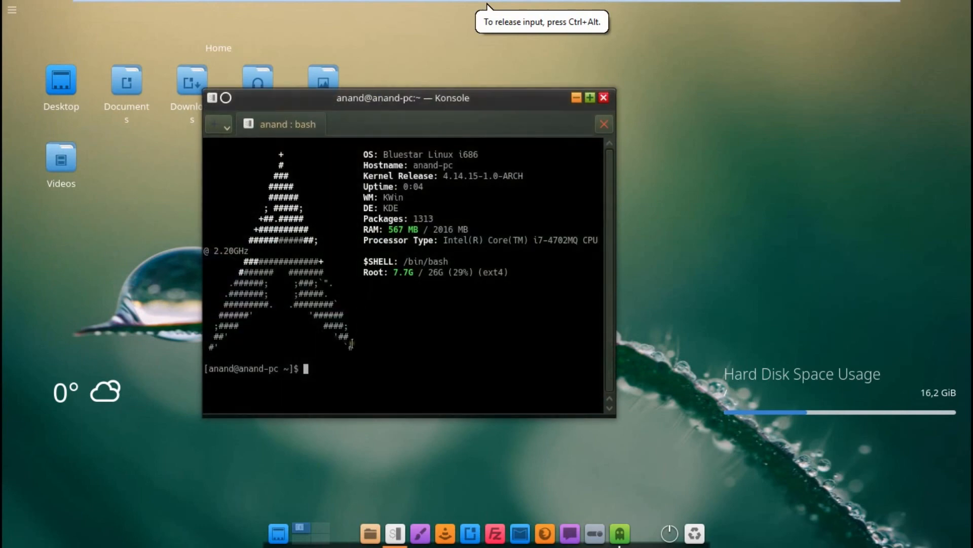
Switch to the root account in the terminal with su -, entering the root password
text(su -)
key(Return)
key(Return)
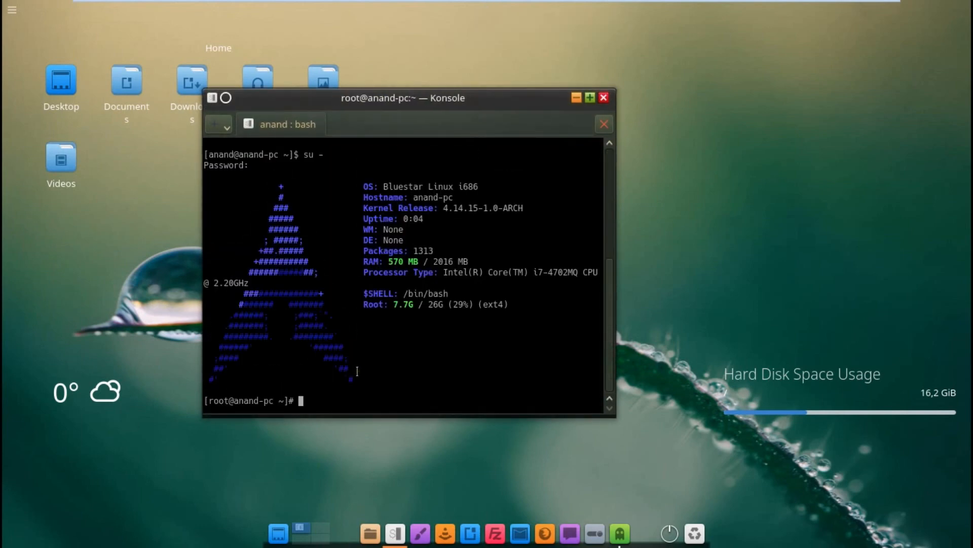
Check the current account and the system details in the terminal with whoami and hostnamectl
text(whoami)
key(Return)
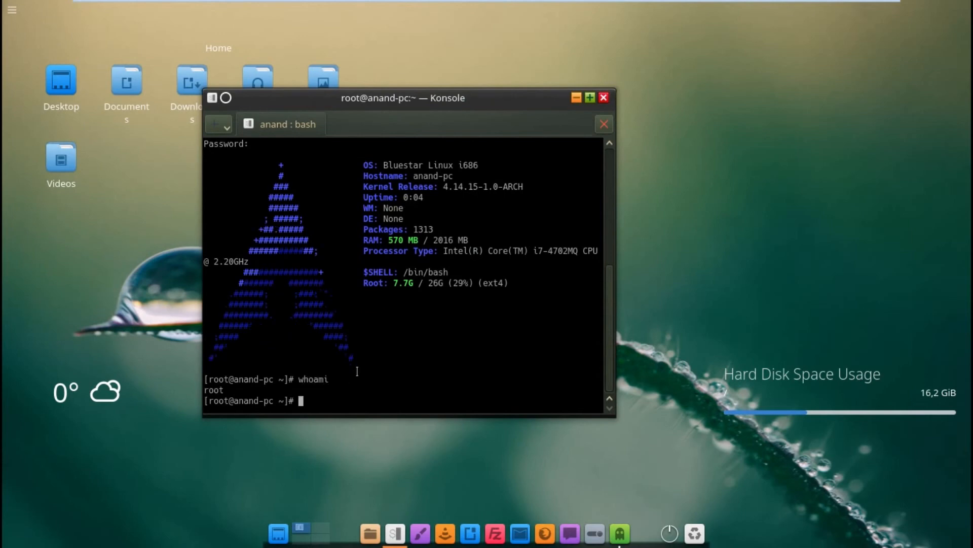
text(hostnamectl)
key(Return)
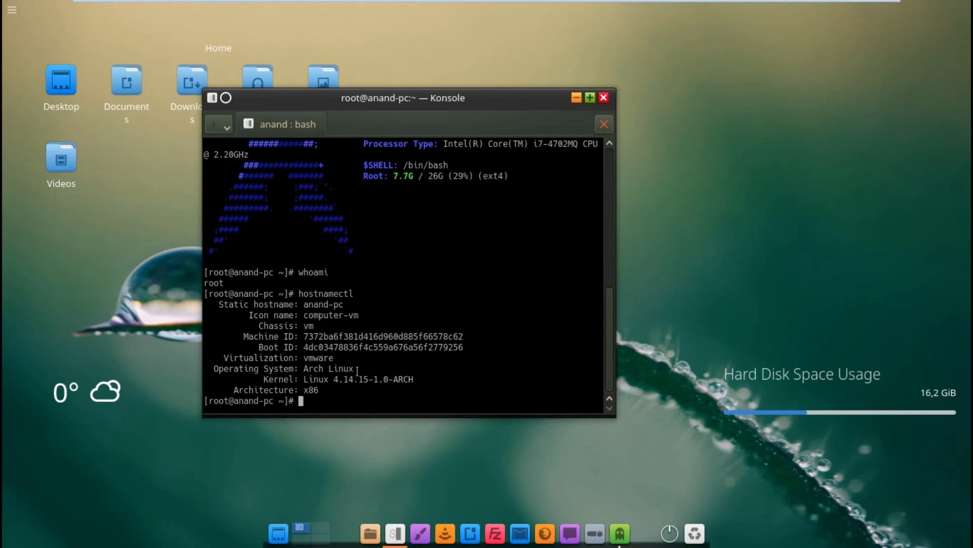
Enable the VMware tools service by running systemctl enable vmtoolsd.service
text(systemctl enable )
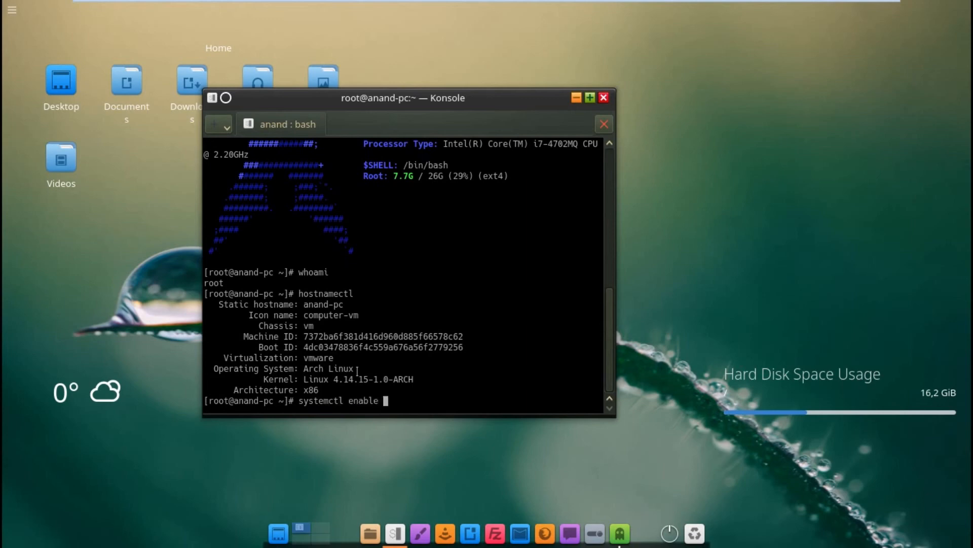
text(vmtoolsd.service)
key(Return)
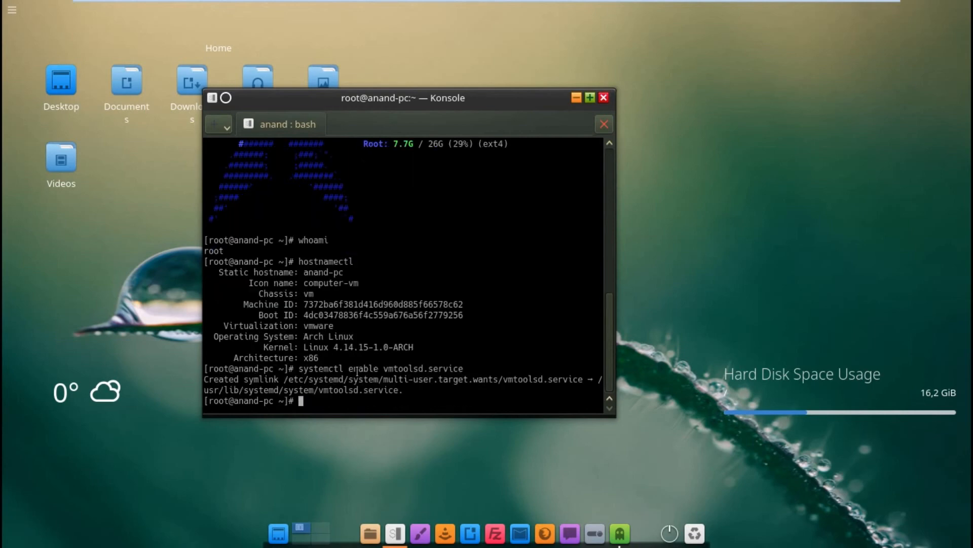
Check the service by running systemctl status vmtoolsd.service, reusing the previous command, and quit the output pager
key(Up)
key(Left)
key(Left)
key(Left)
key(Left)
key(Left)
key(Left)
key(Left)
key(Left)
key(Left)
key(Left)
key(Left)
key(Left)
key(Left)
key(Left)
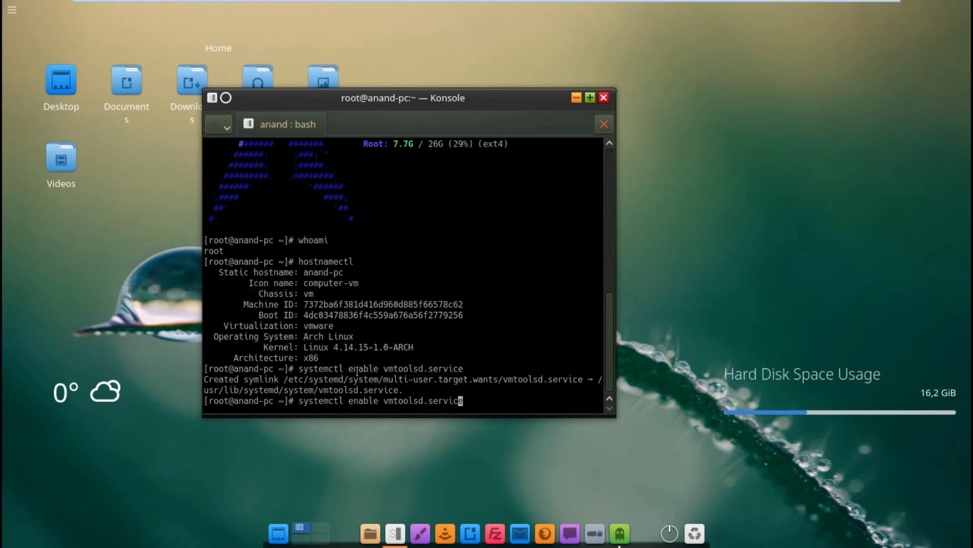
key(Left)
key(Left)
key(BackSpace)
key(BackSpace)
key(BackSpace)
key(BackSpace)
key(BackSpace)
key(BackSpace)
key(BackSpace)
text(status)
key(Return)
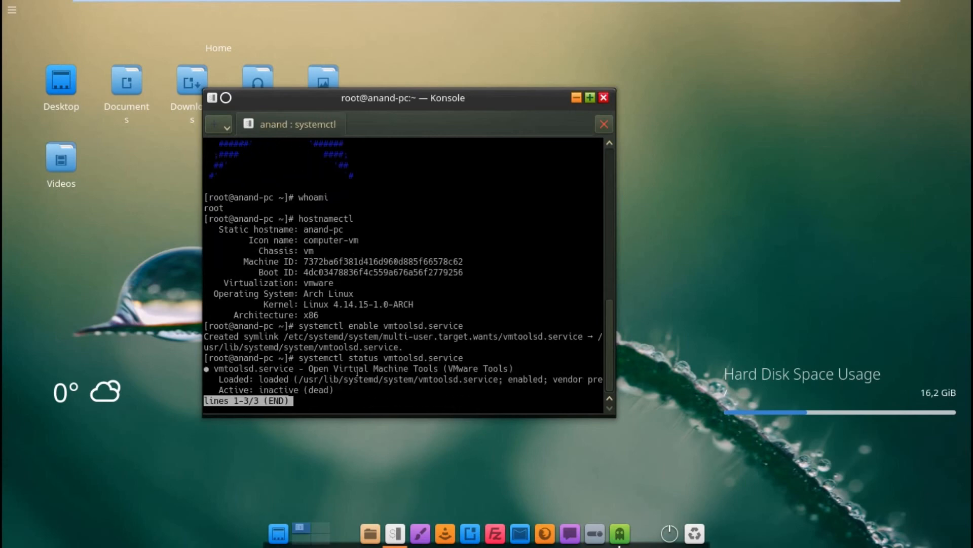
text(q)
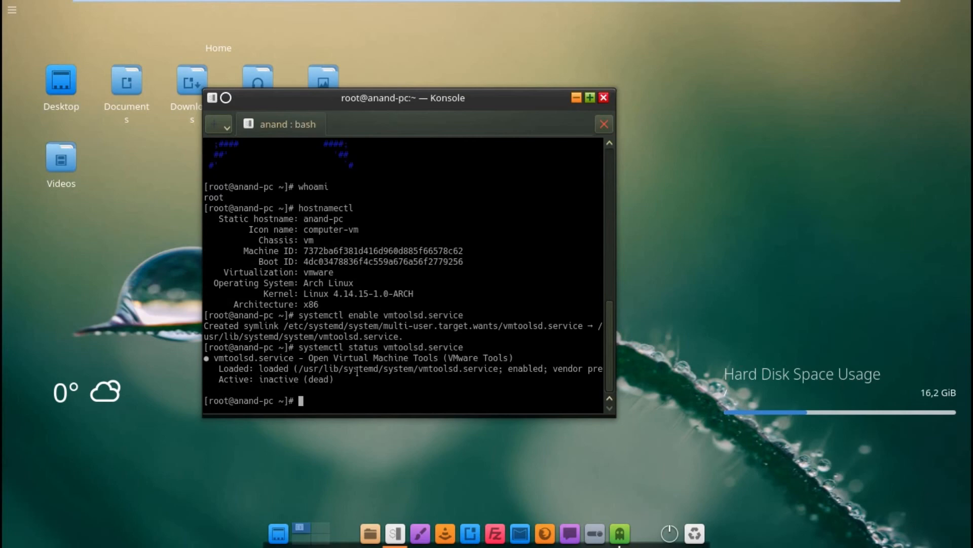
Reboot into the installed system from the terminal and accept resetting the desktop layout to the new resolution
text(reboot)
key(Return)
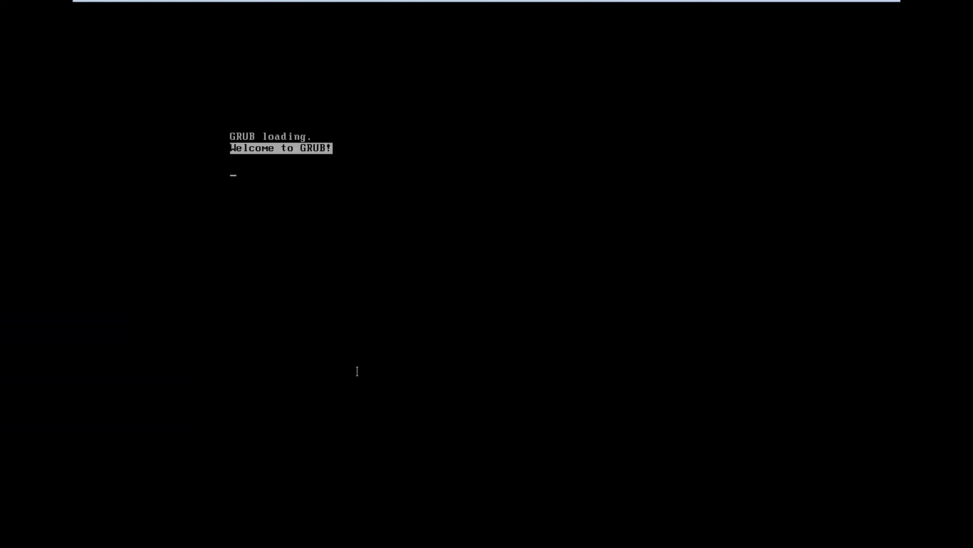
key(Return)
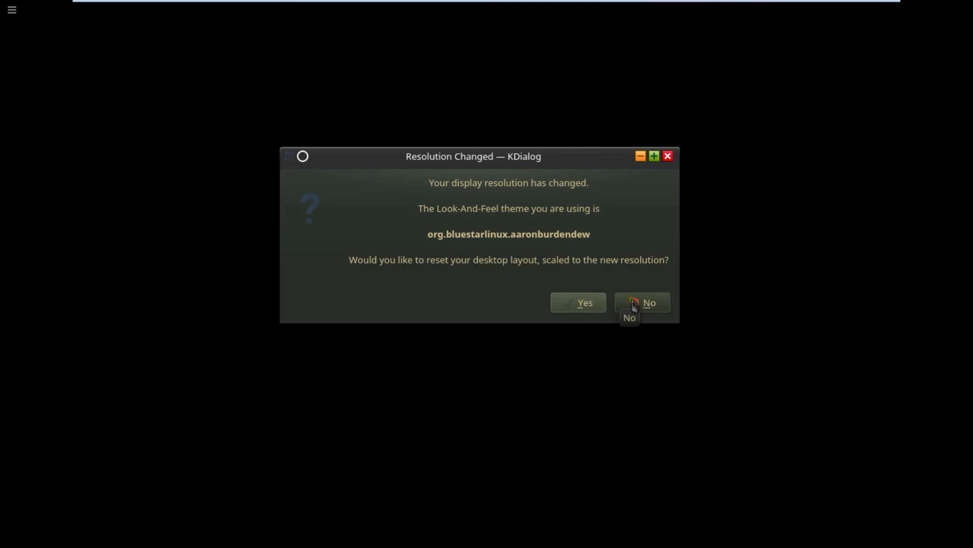
click(591, 303)
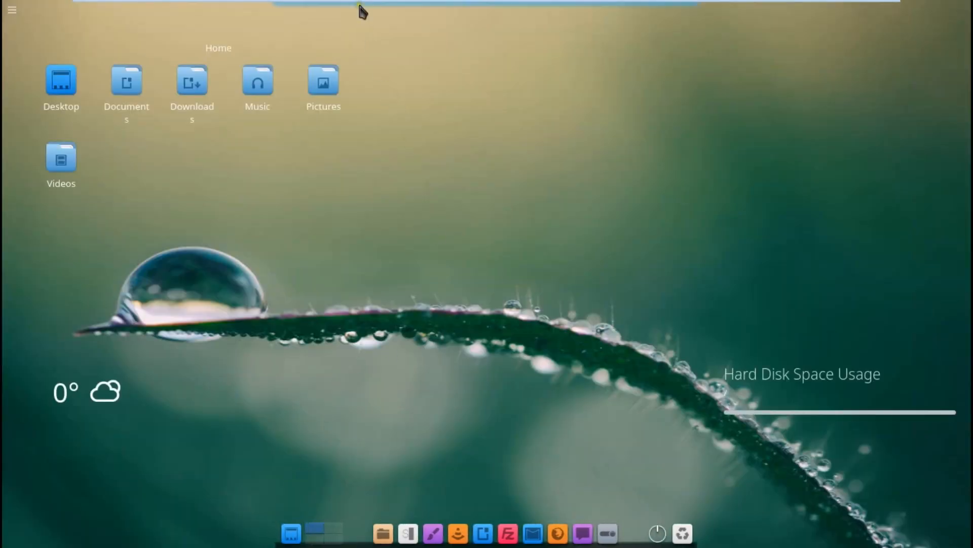
Look through the application launcher's categories from Development to Utilities, closing it without launching anything
click(262, 9)
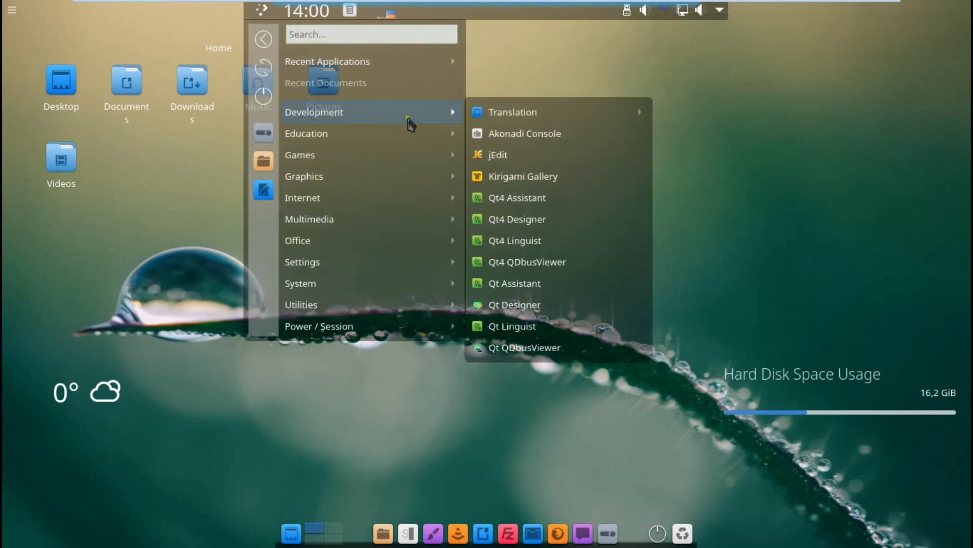
mouse_move(415, 118)
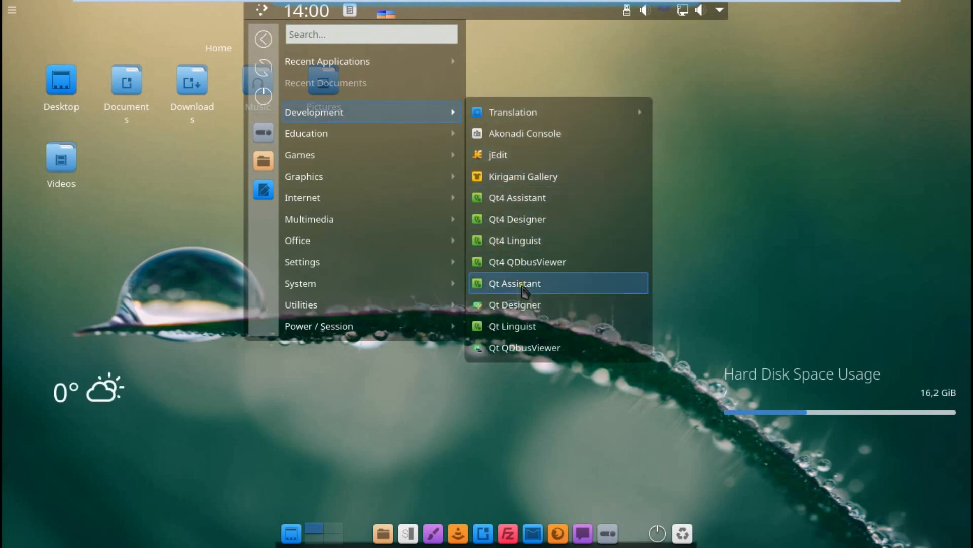
mouse_move(450, 133)
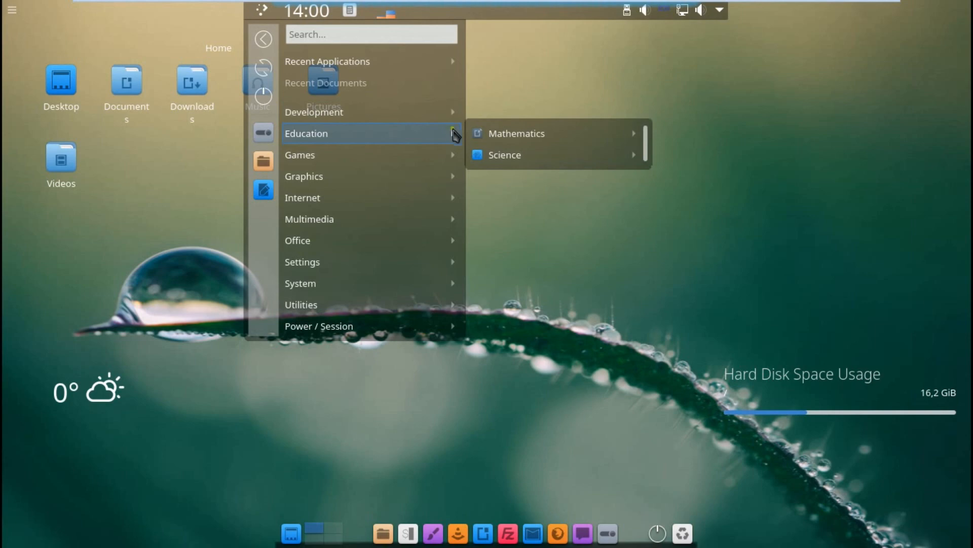
mouse_move(494, 142)
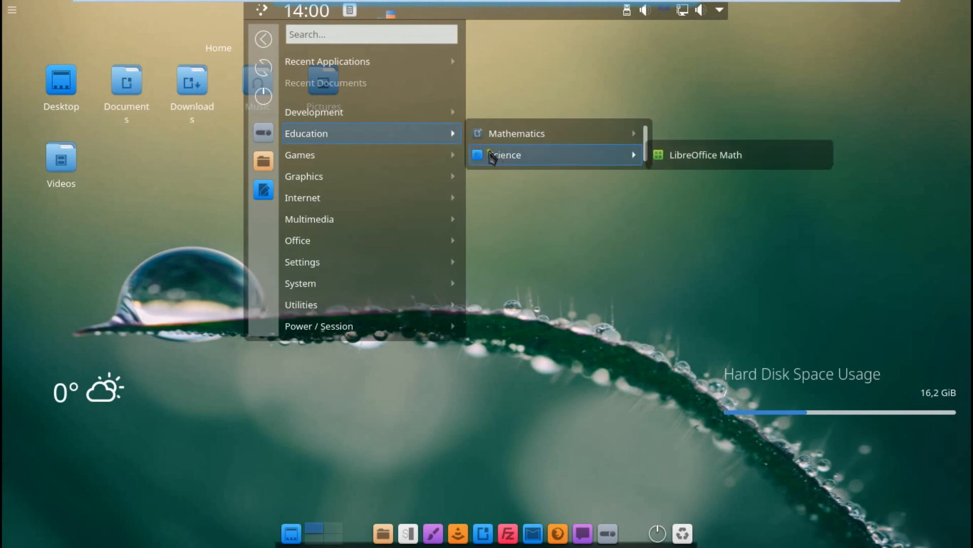
mouse_move(453, 154)
mouse_move(497, 164)
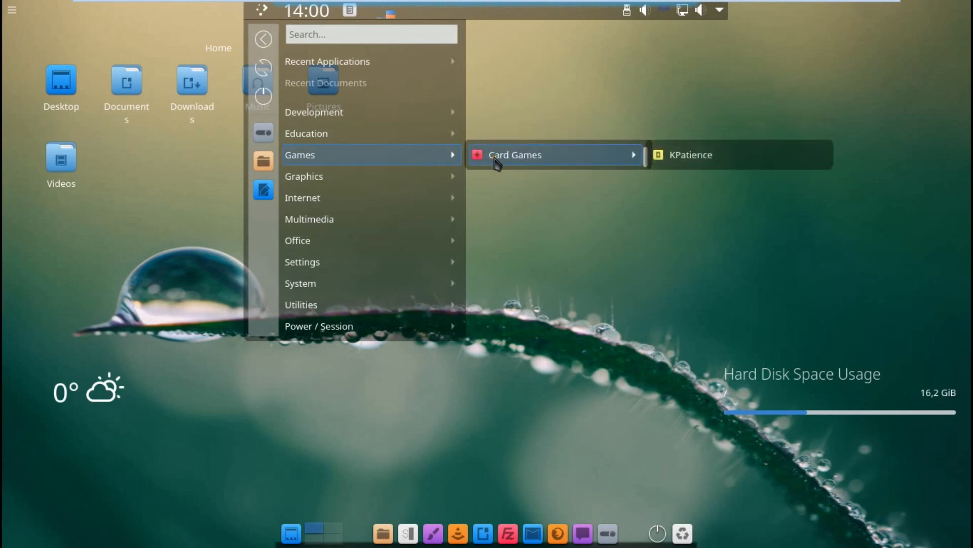
mouse_move(455, 175)
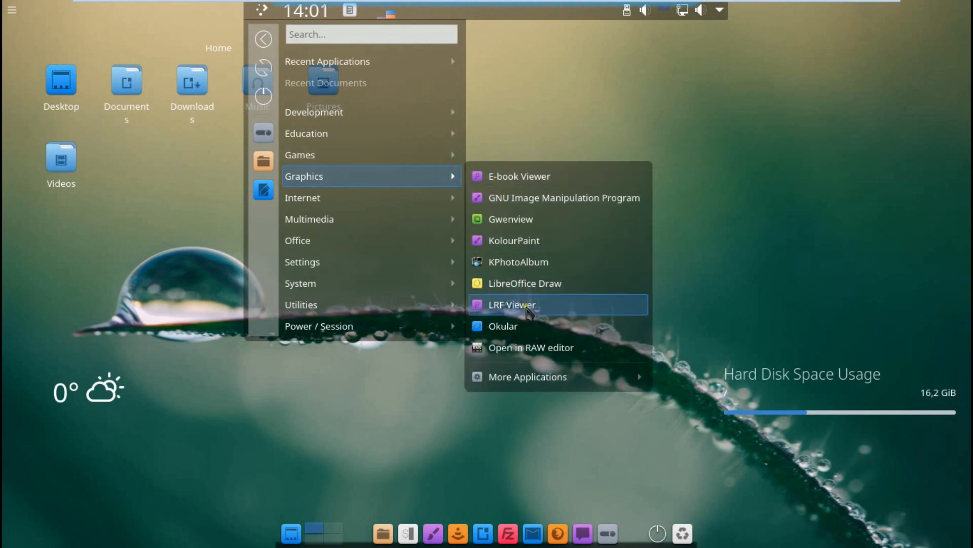
mouse_move(445, 197)
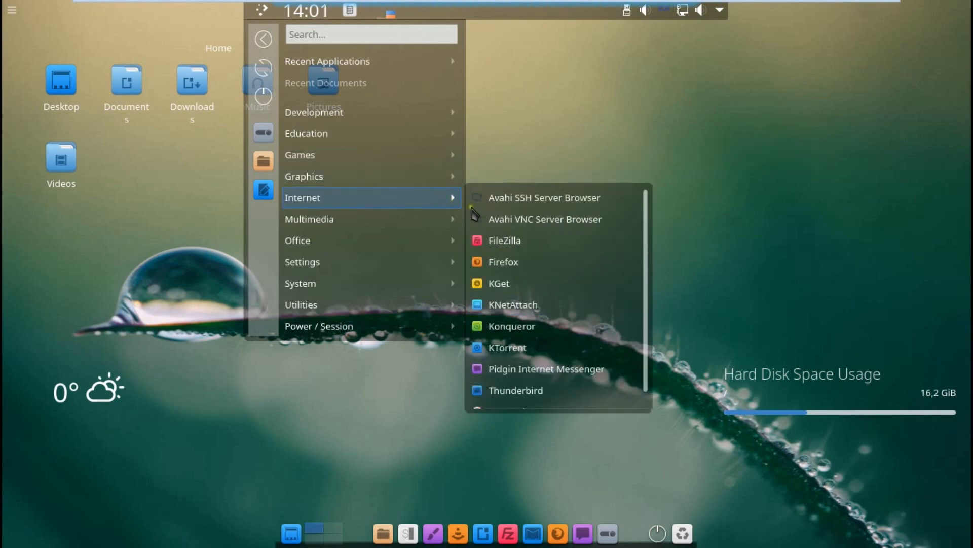
scroll(516, 274, down, 1)
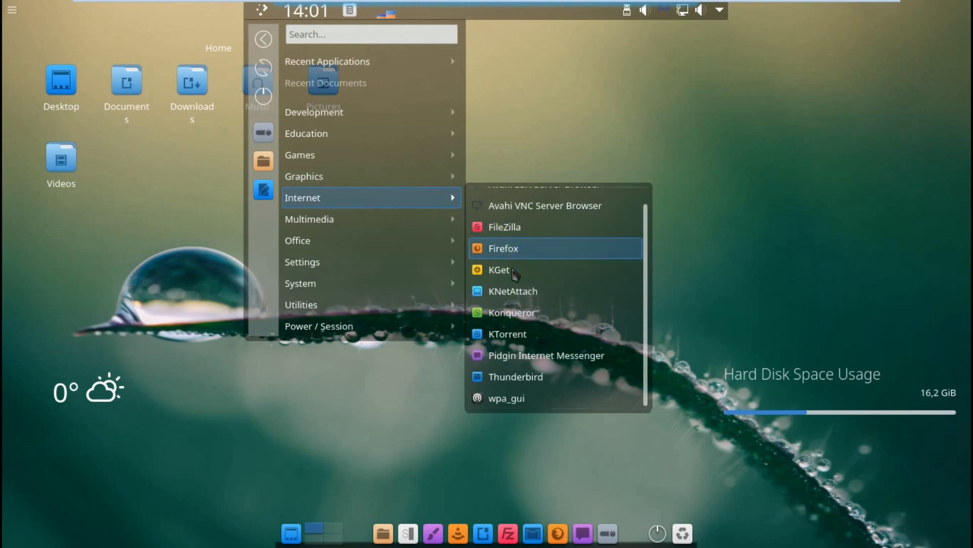
mouse_move(446, 219)
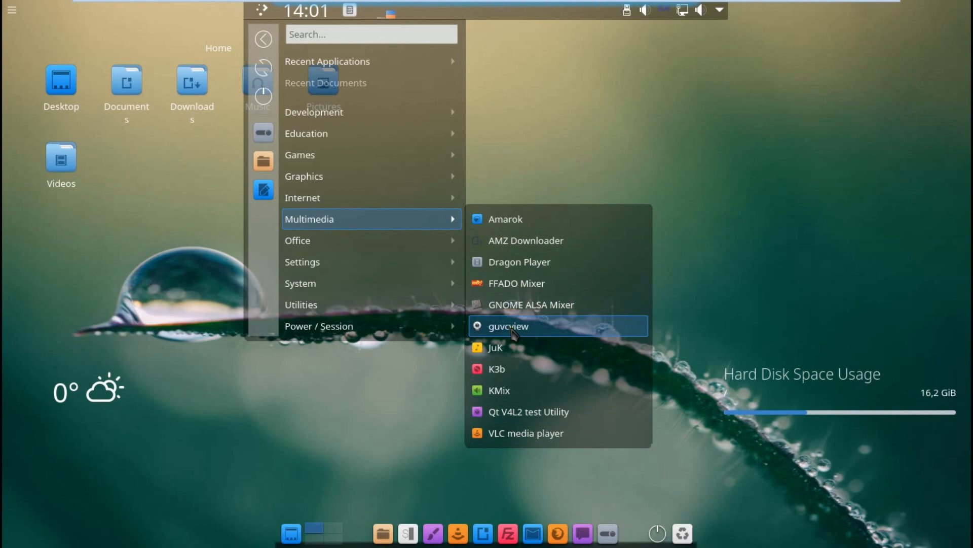
mouse_move(424, 238)
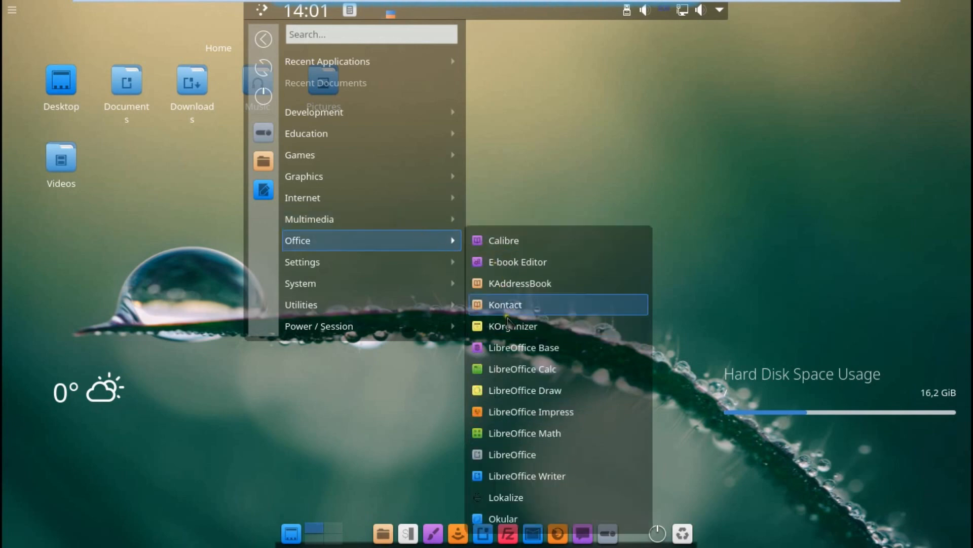
mouse_move(424, 266)
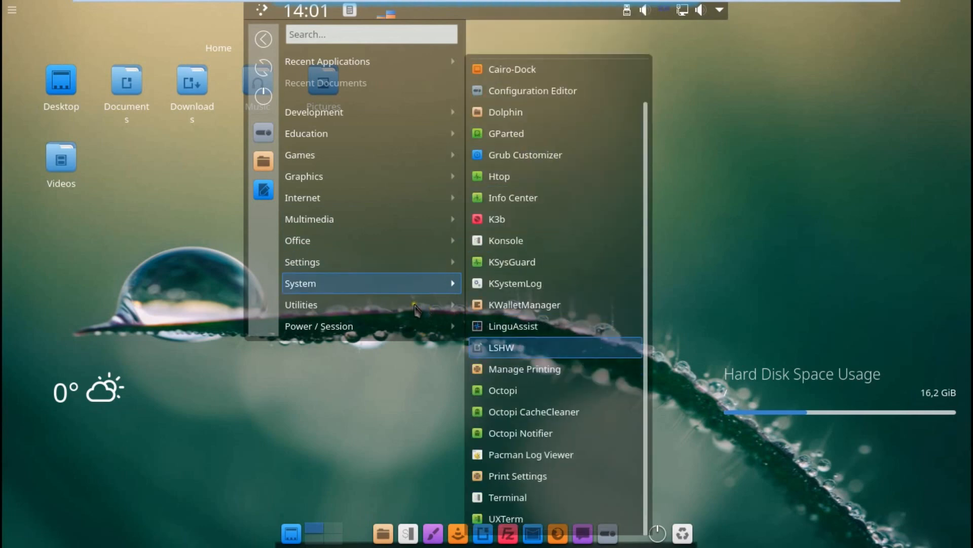
mouse_move(415, 306)
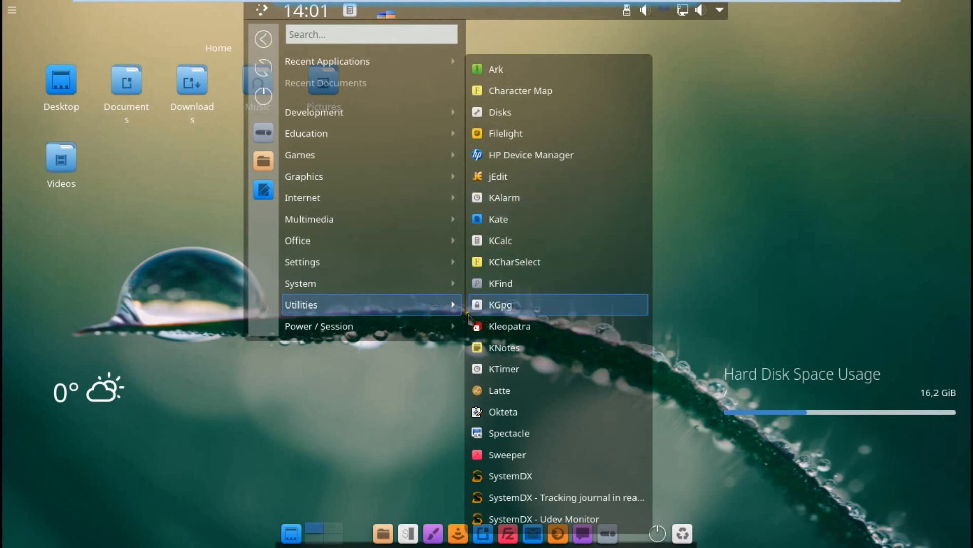
click(584, 214)
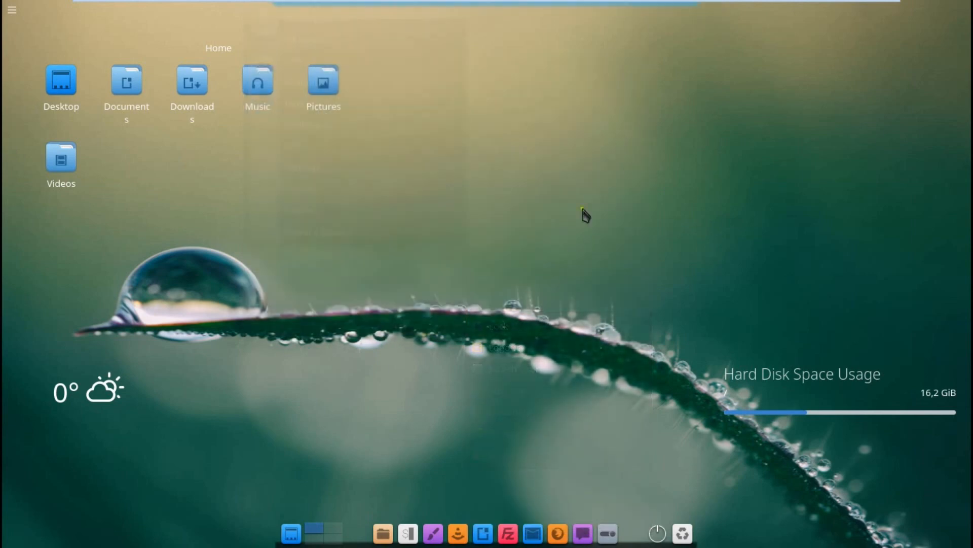
Open a terminal window, move it nearer the desktop's centre, and switch to root with su - using the root password
click(409, 532)
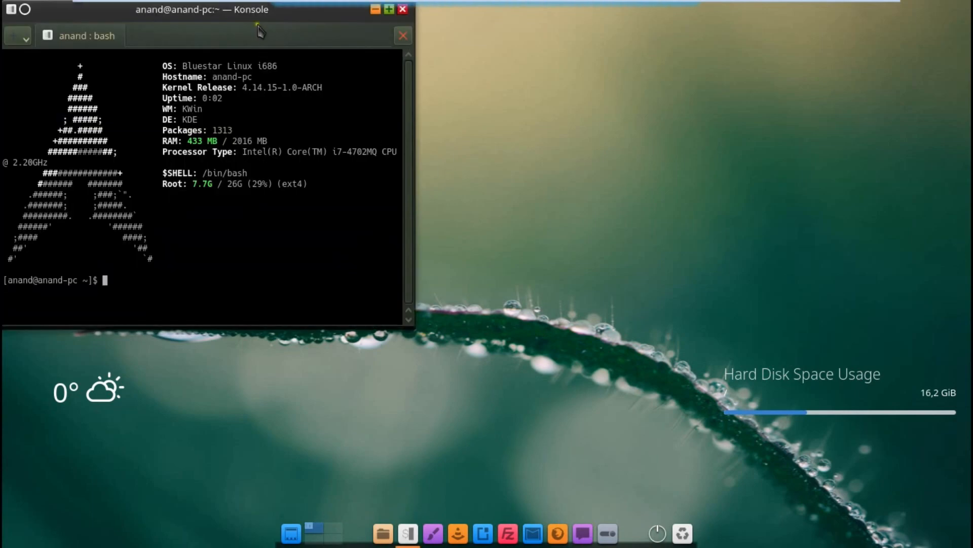
drag(260, 31, 428, 88)
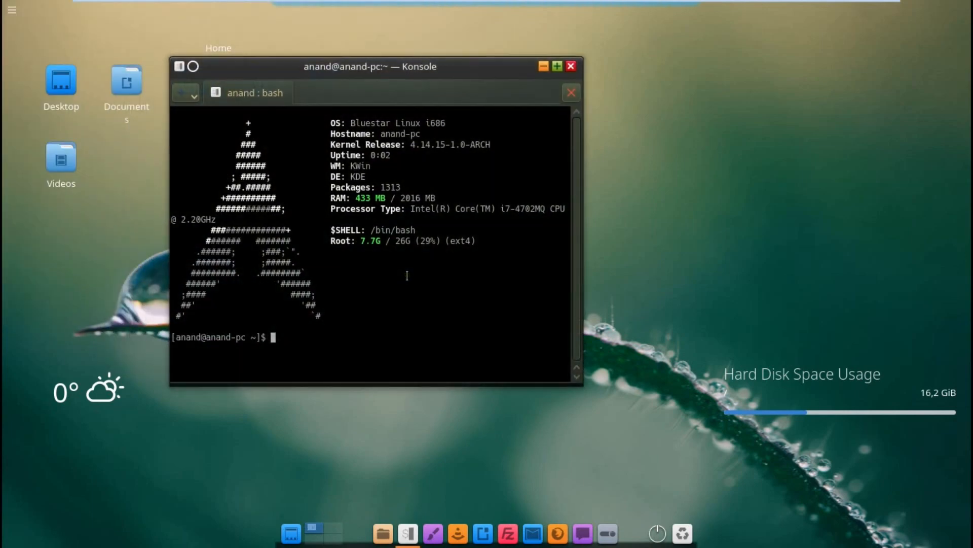
text(su -)
key(Return)
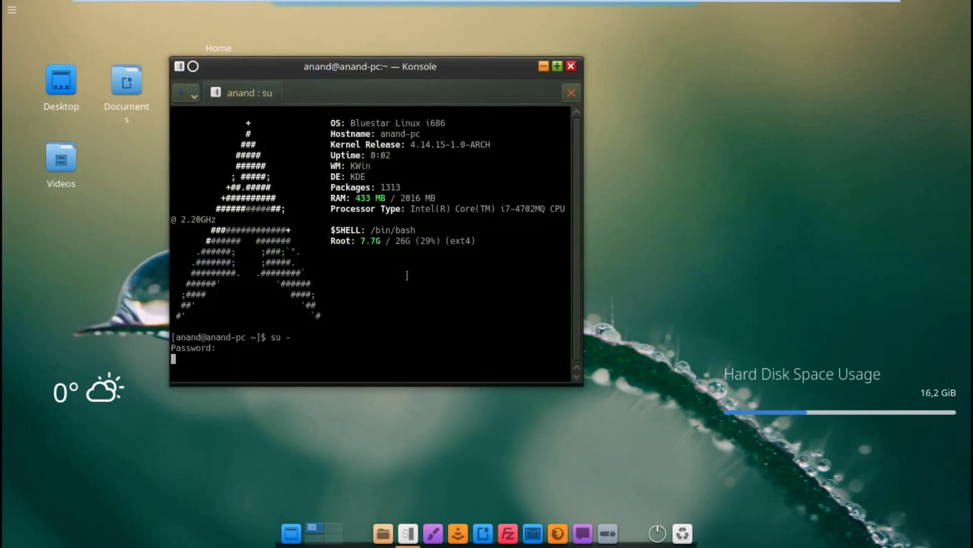
key(Return)
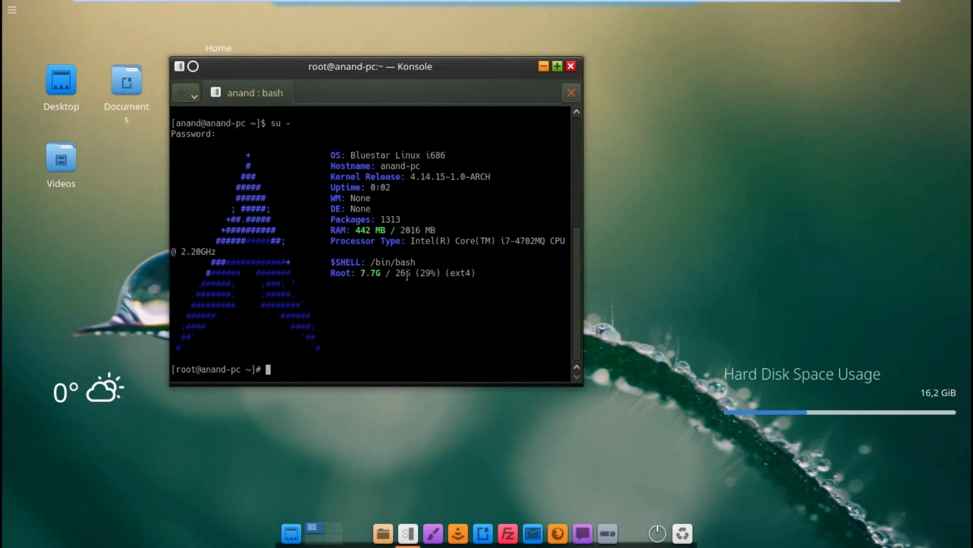
Check the VMware tools service after the reboot by running systemctl status vmtoolsd.service
text(systemctl status vm)
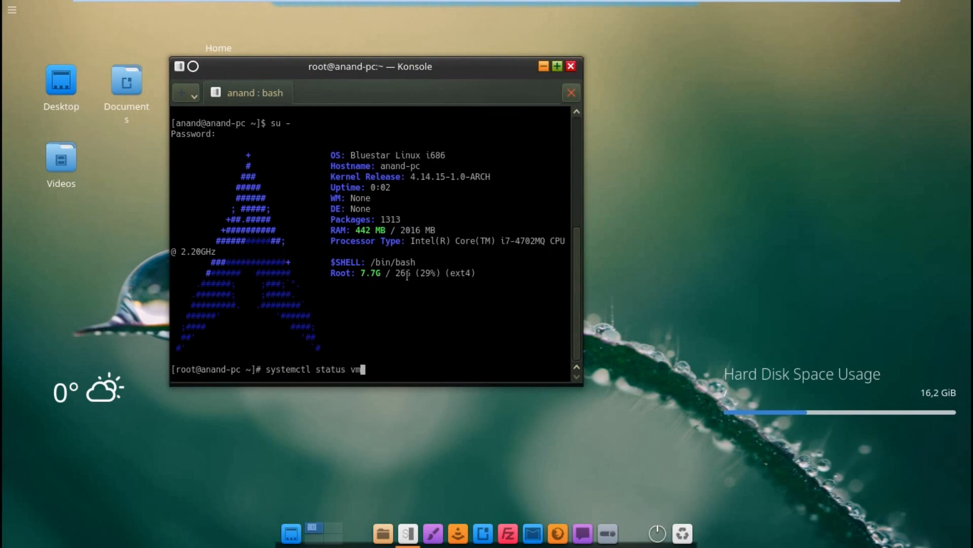
text(toolsd.service)
key(Return)
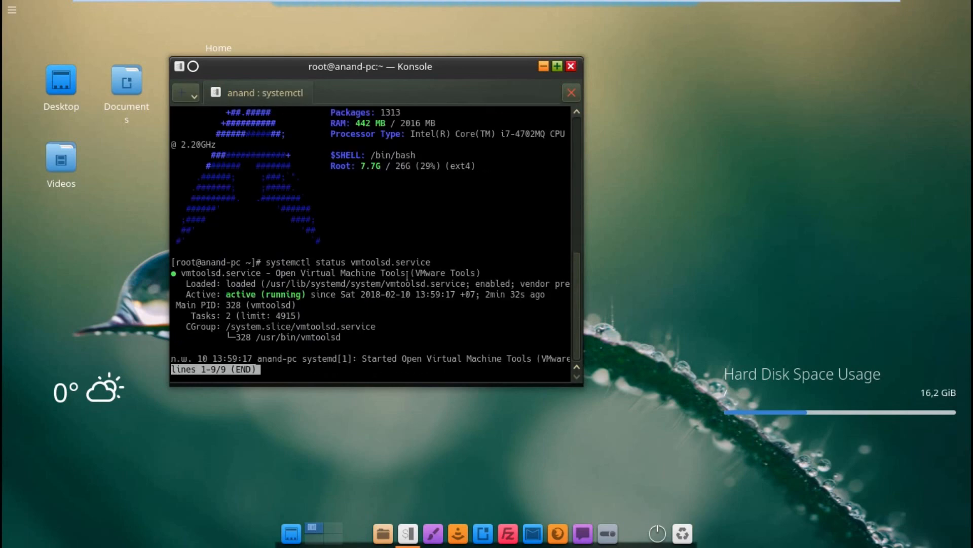
Quit the status output, clear the terminal with clear, and close the terminal window
text(qclear)
key(Return)
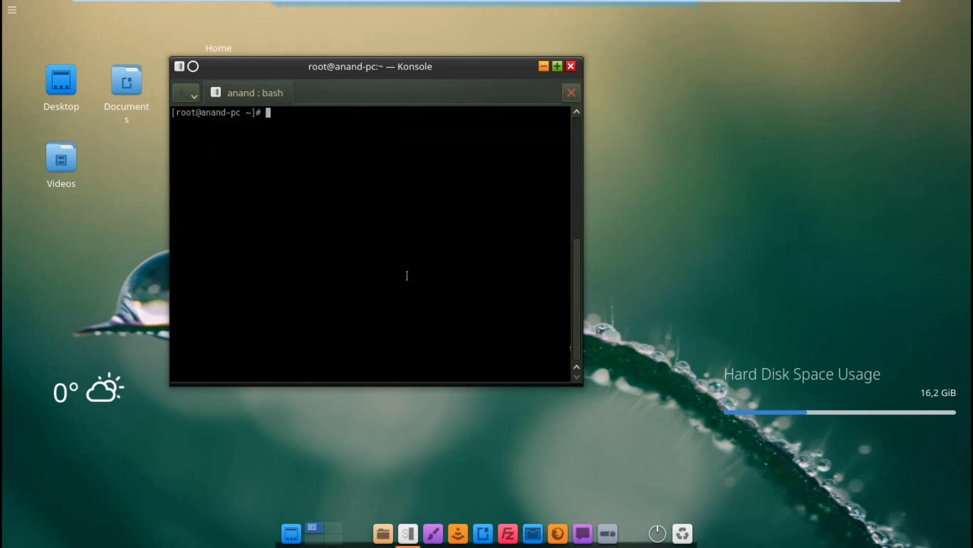
click(570, 66)
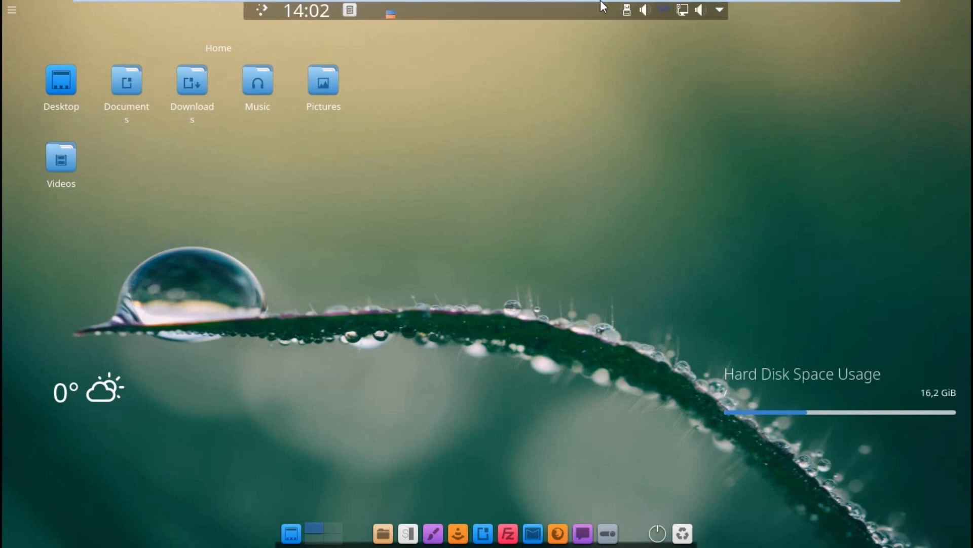
Take the virtual machine out of full-screen mode, back to the VMware Workstation window
mouse_move(816, 10)
click(867, 10)
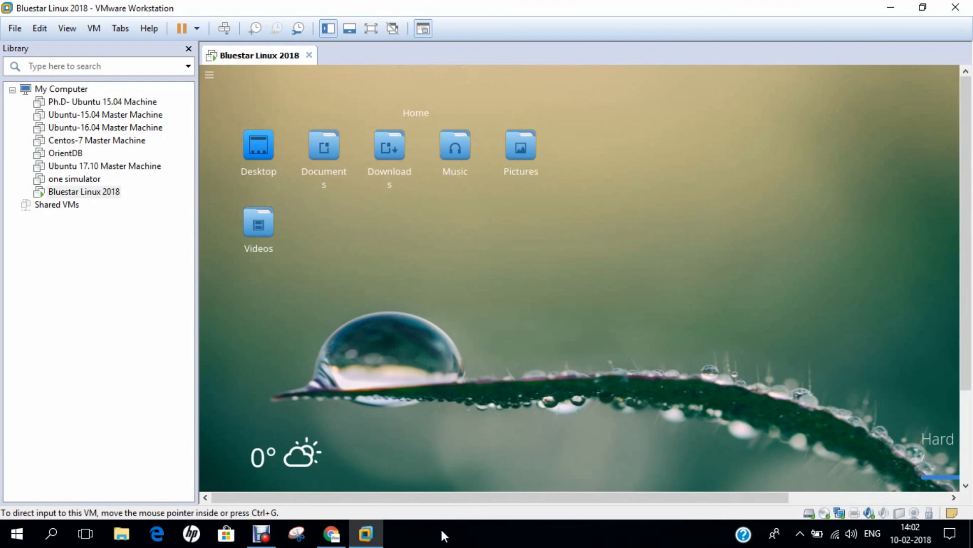
click(441, 530)
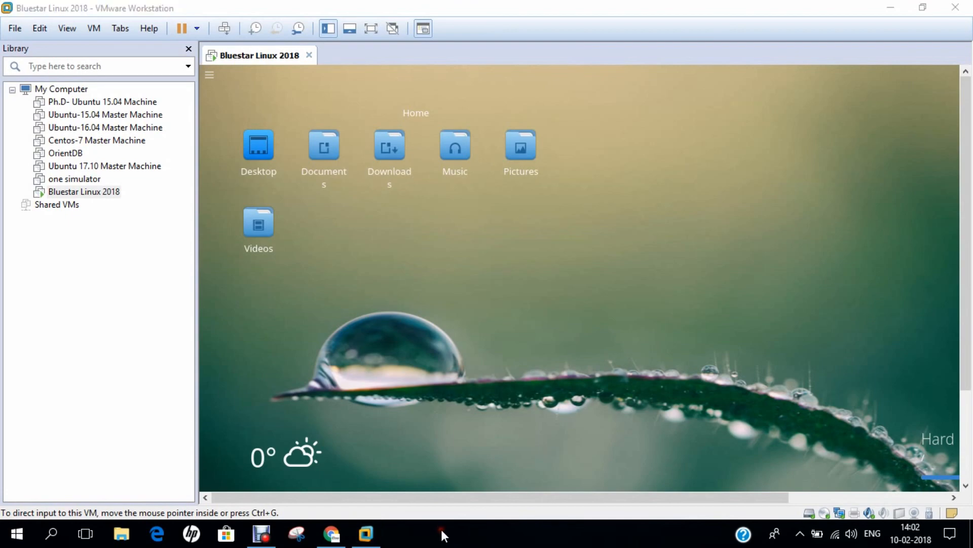